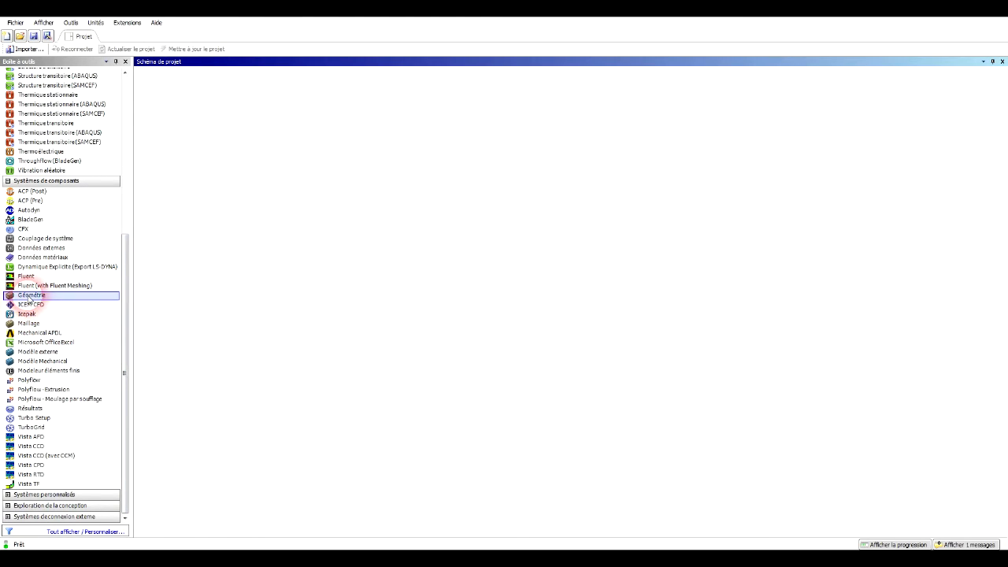
# Add a standalone Géométrie component system named tuto-1 to the project schematic and open its geometry in DesignModeler.
pyautogui.moveTo(29, 297); pyautogui.dragTo(187, 134)
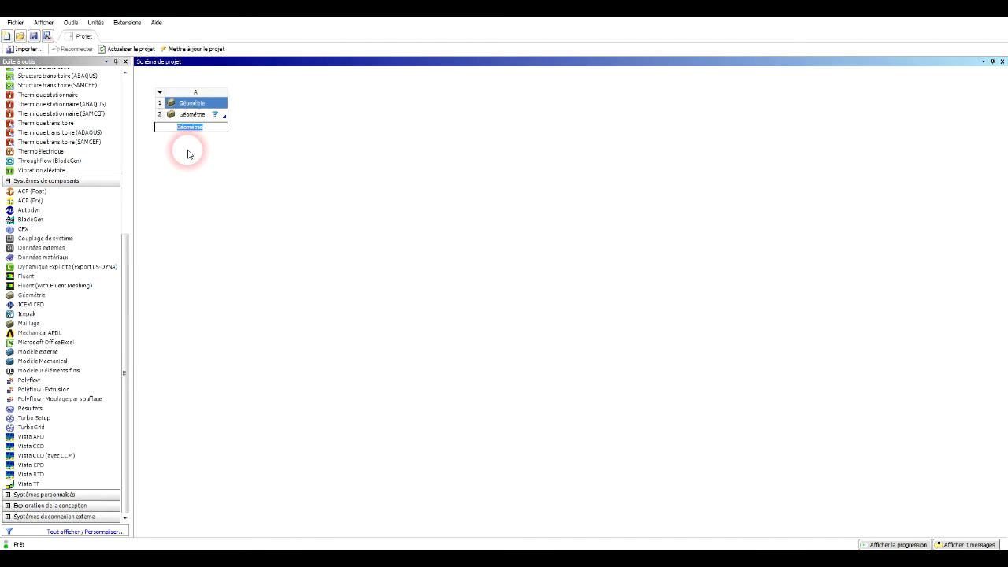
pyautogui.write('tuto')
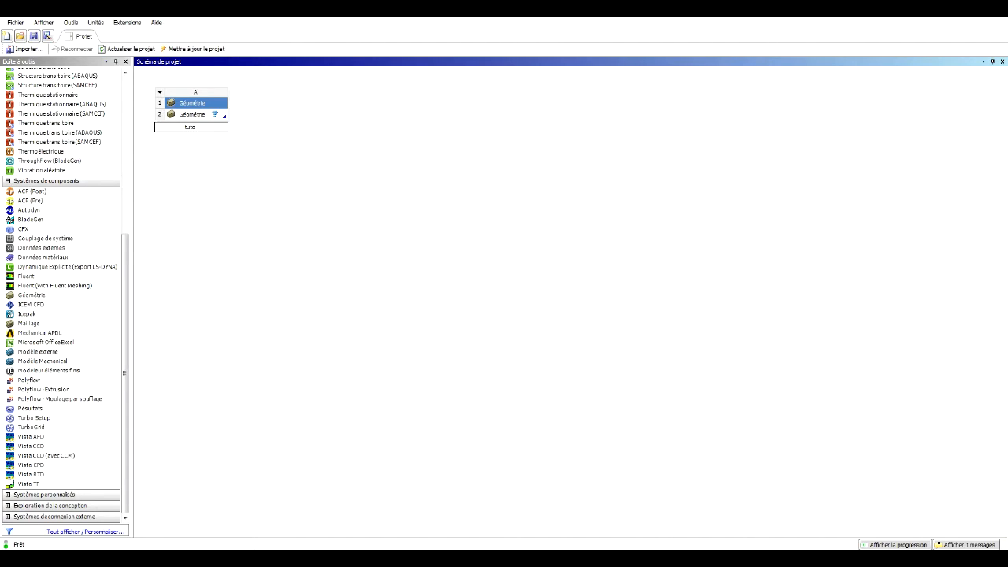
pyautogui.write('-1')
pyautogui.click(188, 154)
pyautogui.click(194, 116)
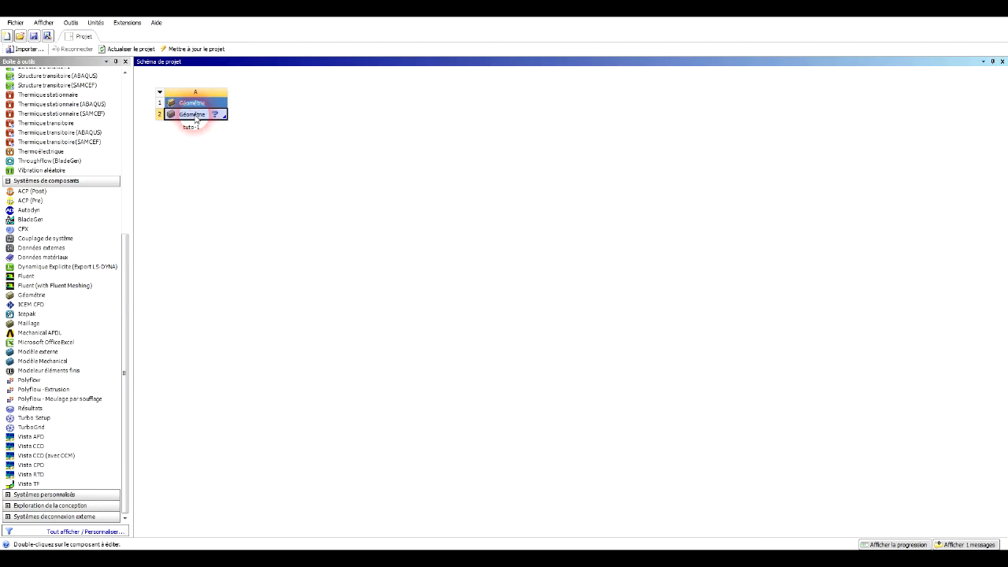
pyautogui.doubleClick(196, 119)
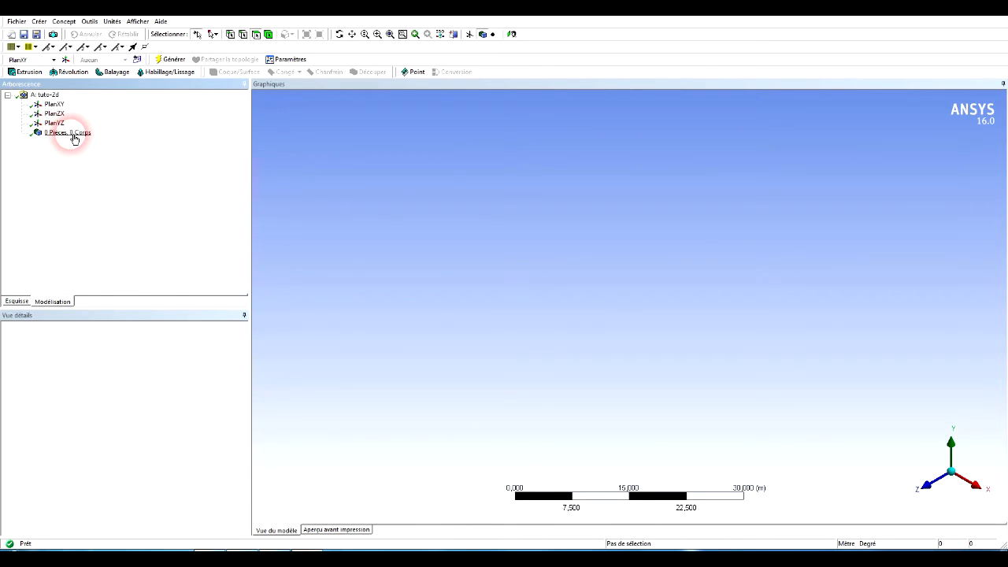
pyautogui.click(18, 22)
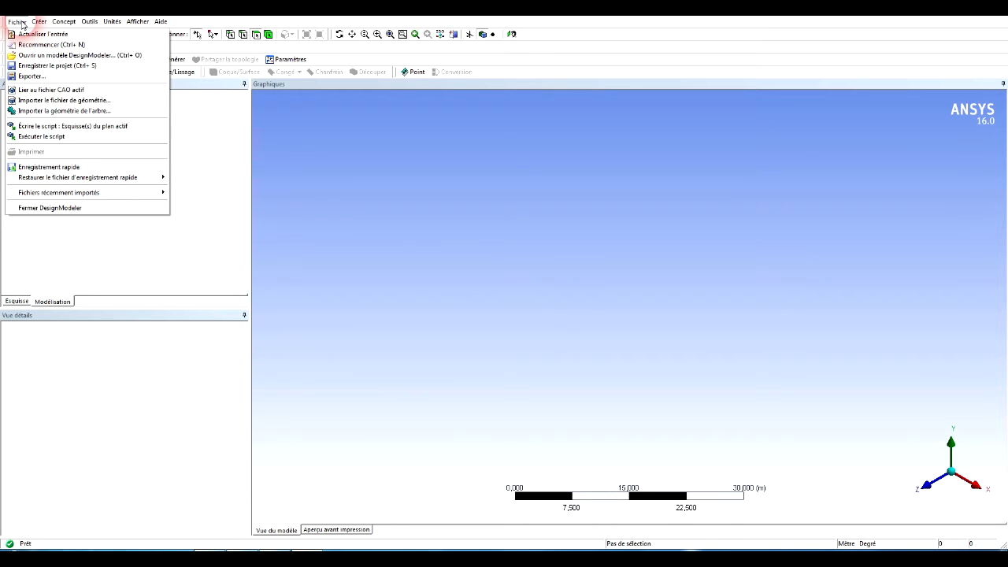
pyautogui.moveTo(35, 26)
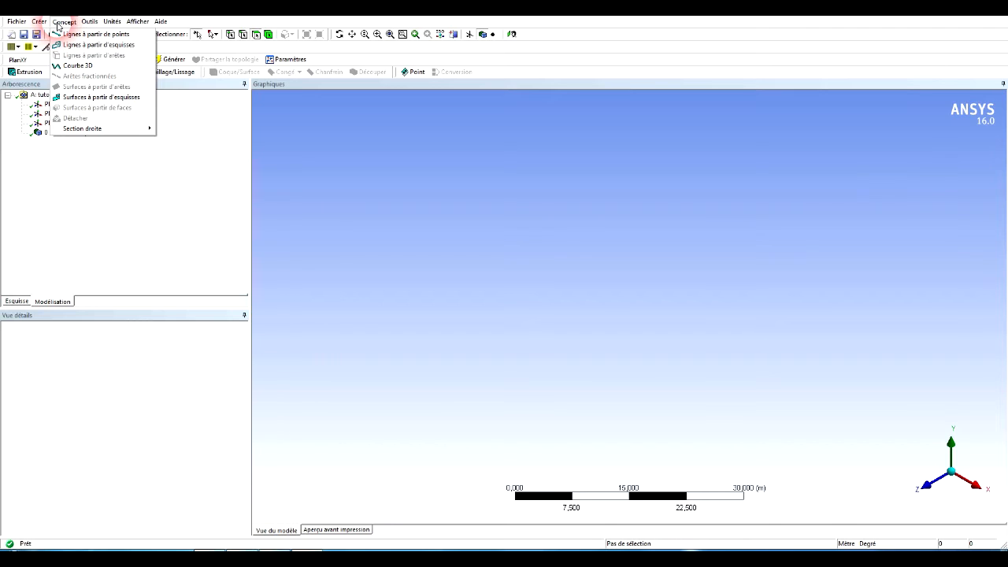
pyautogui.click(95, 23)
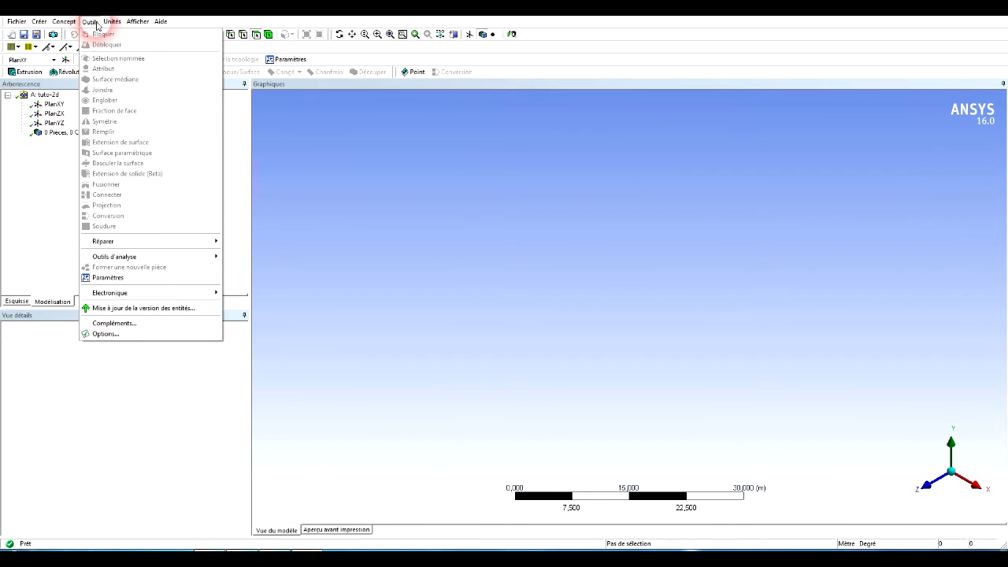
# Set the model's length unit to millimetres and its angle unit to degrees.
pyautogui.click(113, 22)
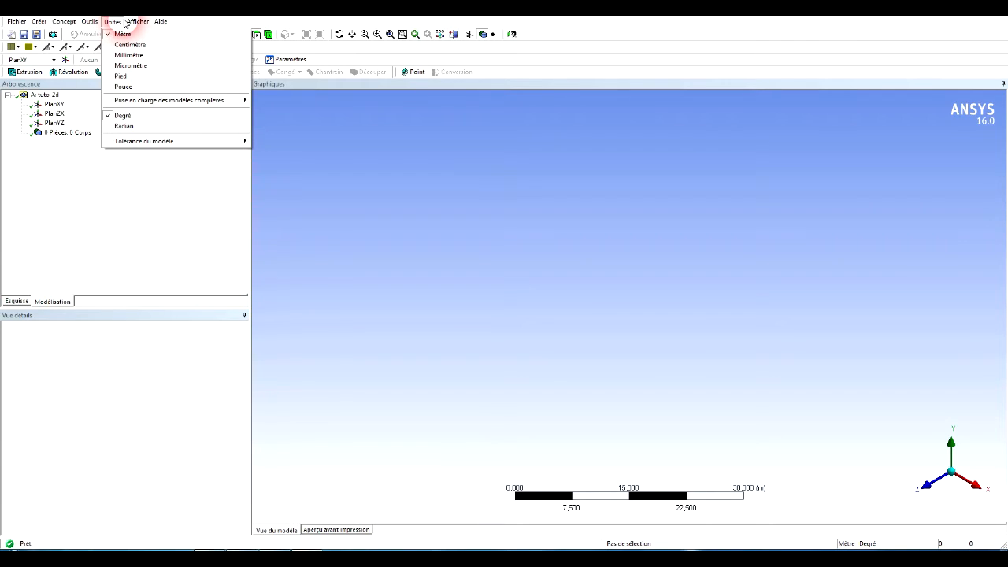
pyautogui.click(128, 55)
pyautogui.click(112, 22)
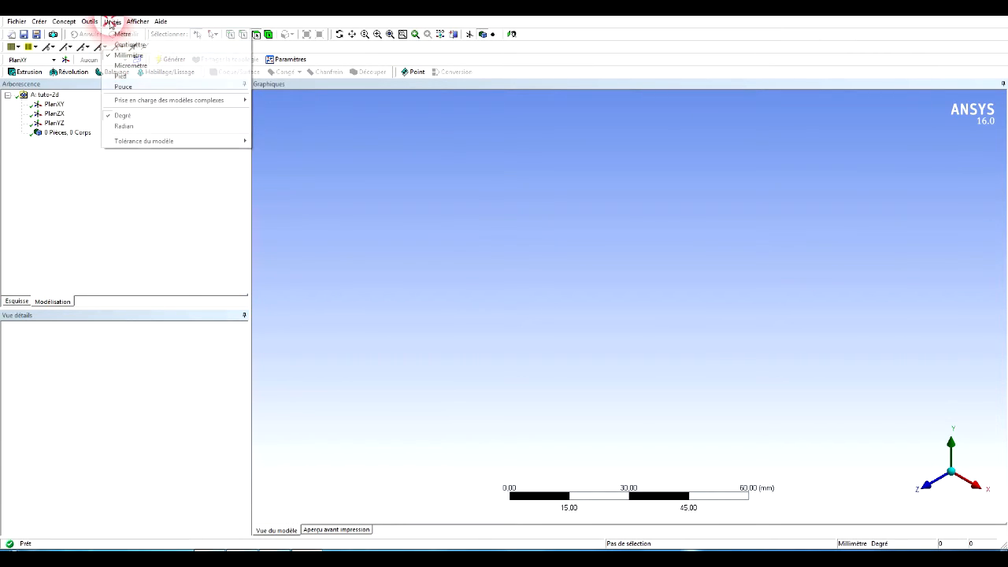
pyautogui.click(125, 117)
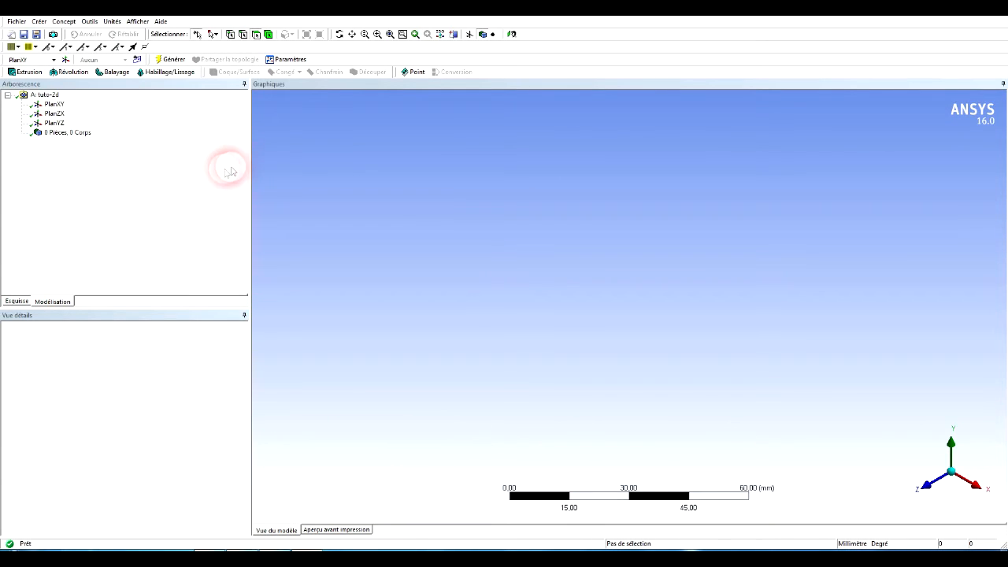
# Orient the view face-on to the XY plane and enter sketching mode on it.
pyautogui.click(57, 105)
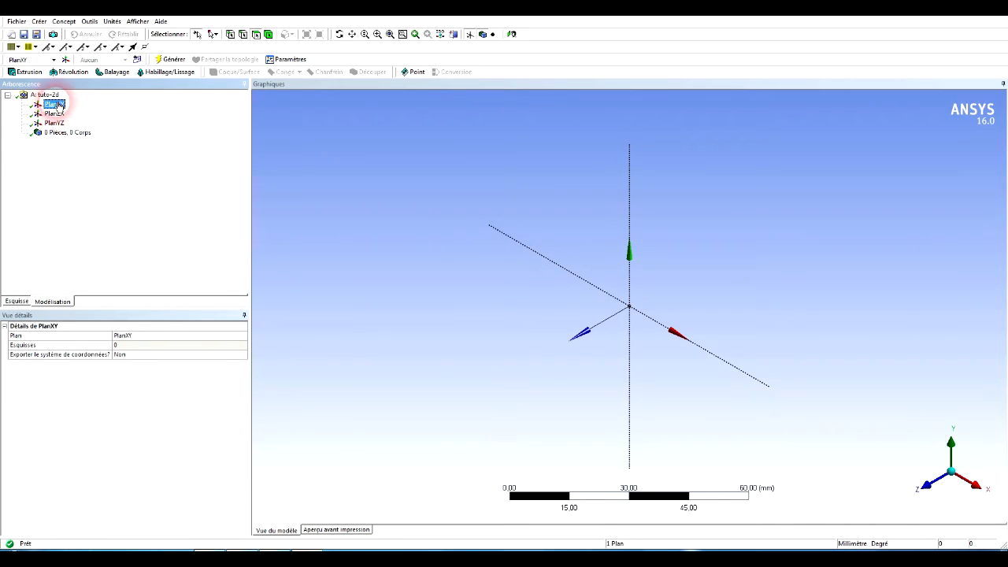
pyautogui.click(512, 35)
pyautogui.click(439, 182)
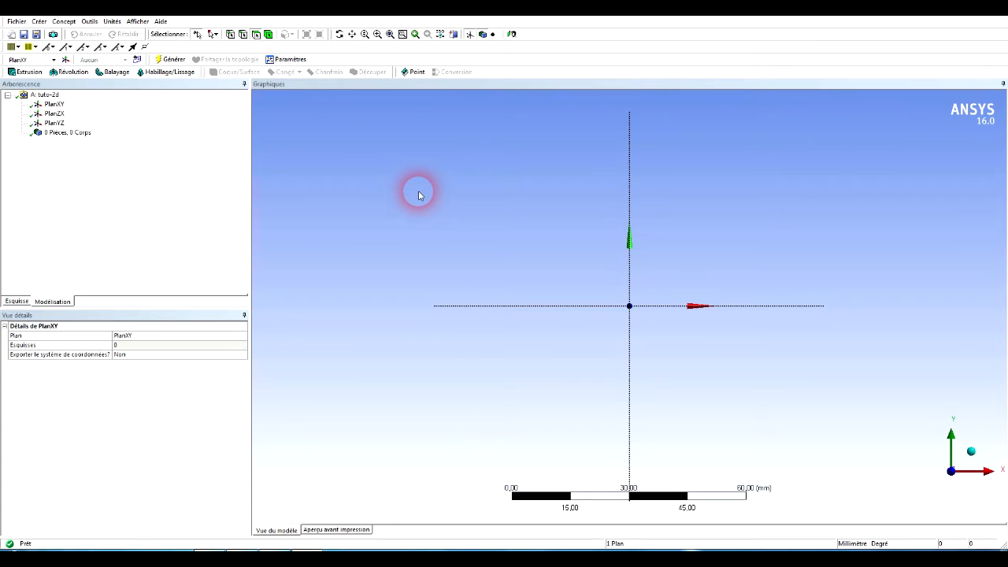
pyautogui.click(12, 304)
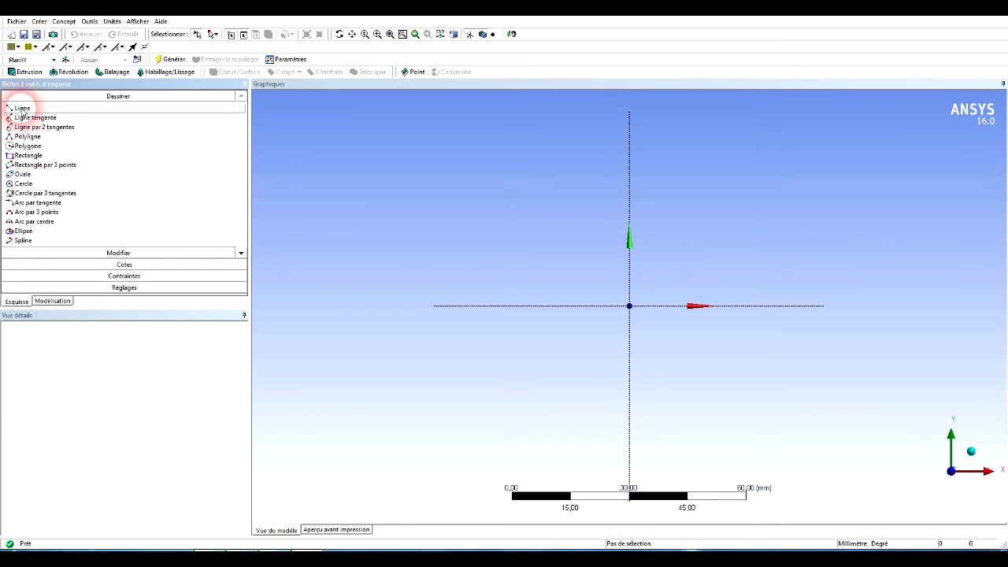
# Display the 2D sketch grid and enable snapping to it.
pyautogui.click(22, 110)
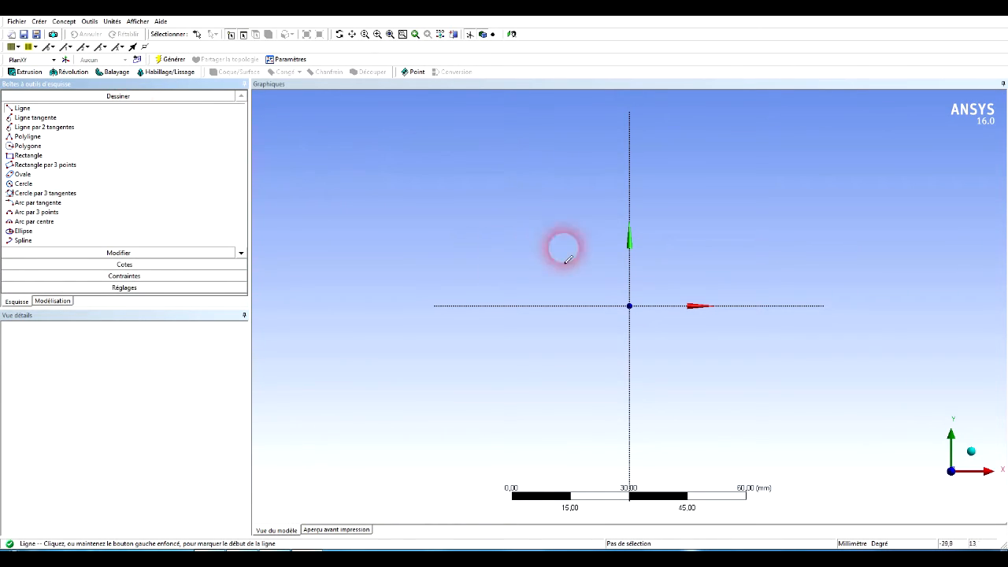
pyautogui.click(119, 289)
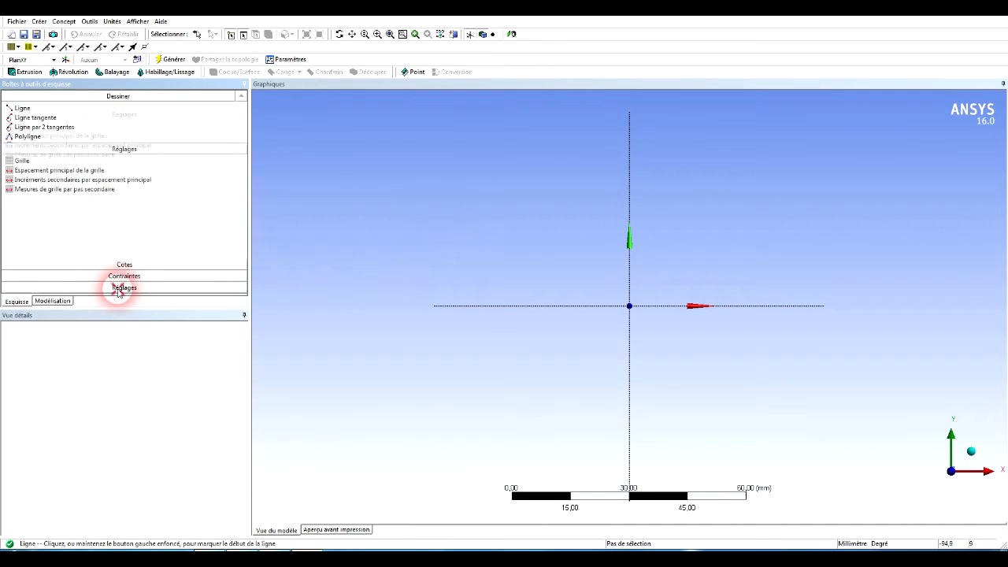
pyautogui.click(34, 155)
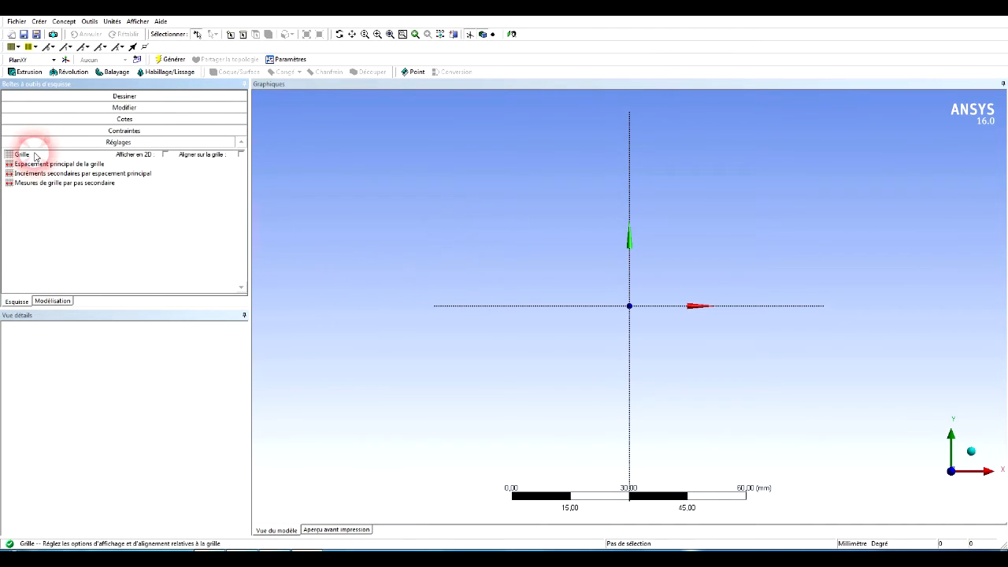
pyautogui.click(165, 155)
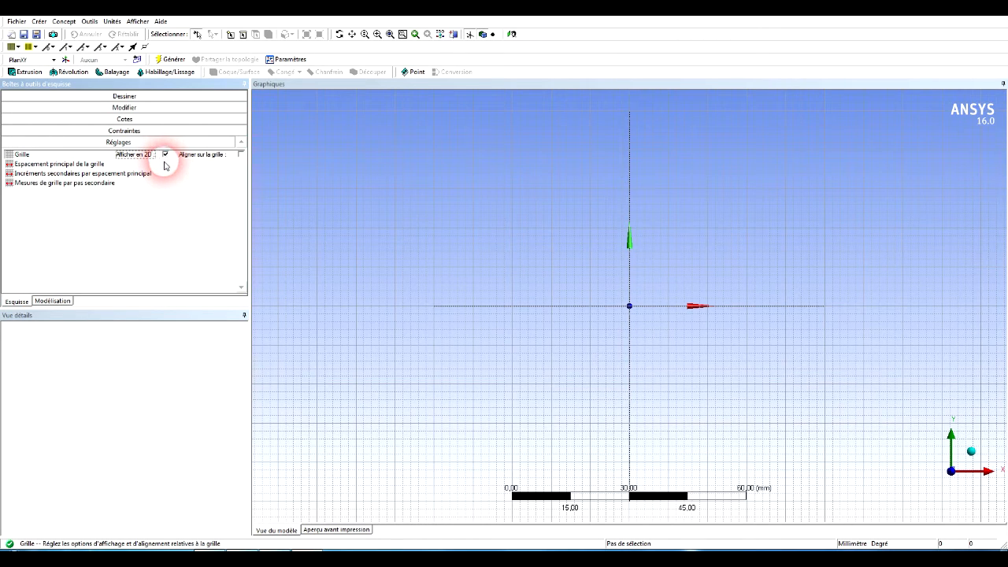
pyautogui.click(240, 154)
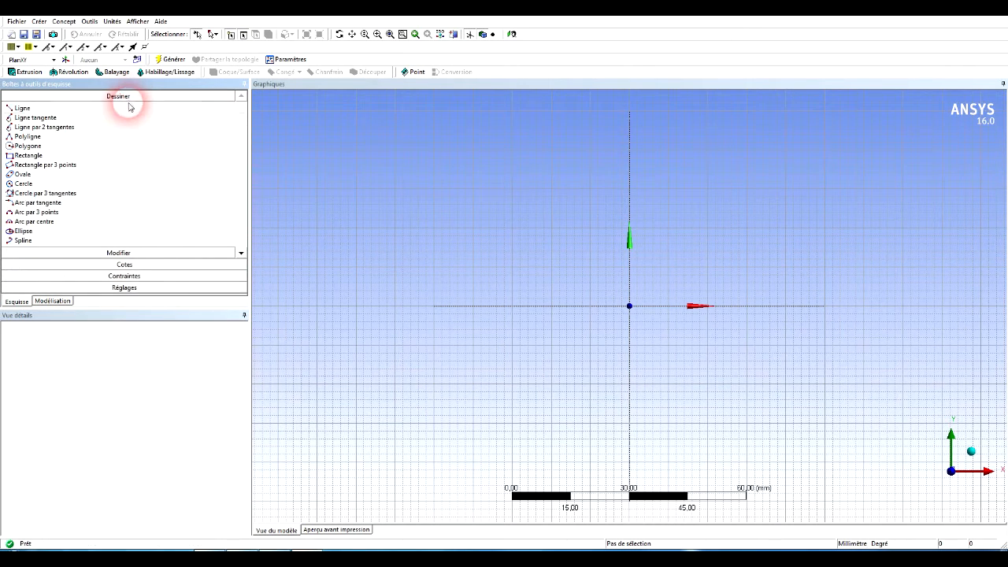
# Sketch the profile's top edge about 80 mm long, its stepped right side with a 48 mm inner vertical, and a 74 mm bottom edge.
pyautogui.click(70, 109)
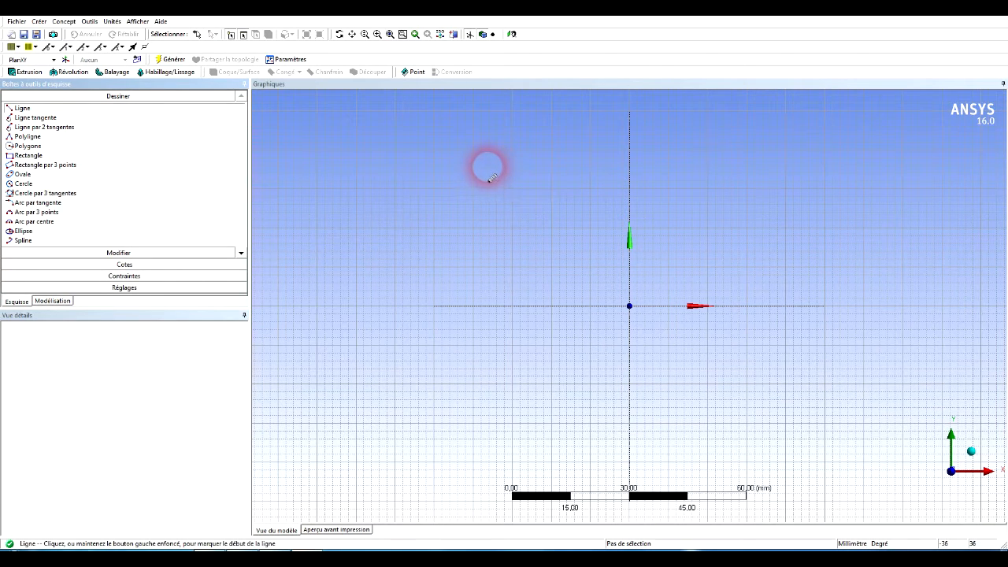
pyautogui.moveTo(486, 165)
pyautogui.mouseDown()
pyautogui.moveTo(520, 183)
pyautogui.moveTo(801, 165)
pyautogui.mouseUp()
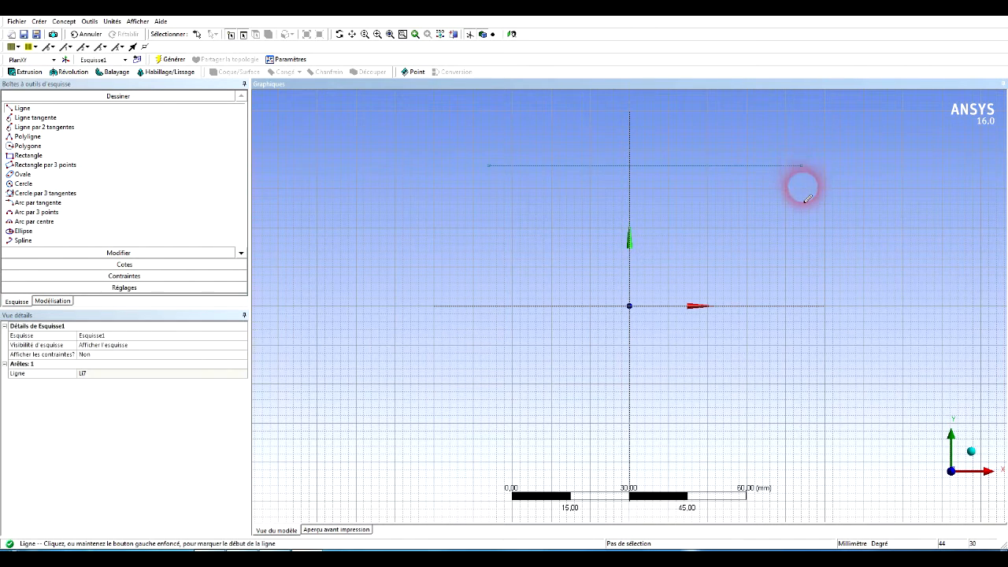
pyautogui.moveTo(800, 166)
pyautogui.mouseDown()
pyautogui.moveTo(801, 227)
pyautogui.moveTo(801, 214)
pyautogui.mouseUp()
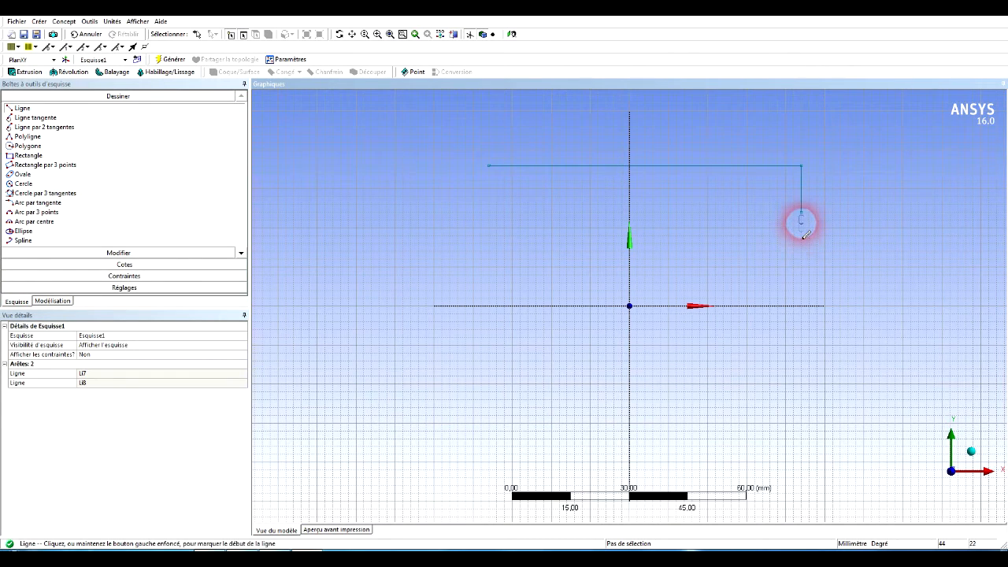
pyautogui.moveTo(802, 211)
pyautogui.mouseDown()
pyautogui.moveTo(728, 212)
pyautogui.moveTo(721, 344)
pyautogui.moveTo(724, 407)
pyautogui.moveTo(819, 407)
pyautogui.moveTo(804, 402)
pyautogui.moveTo(808, 439)
pyautogui.moveTo(521, 448)
pyautogui.mouseUp()
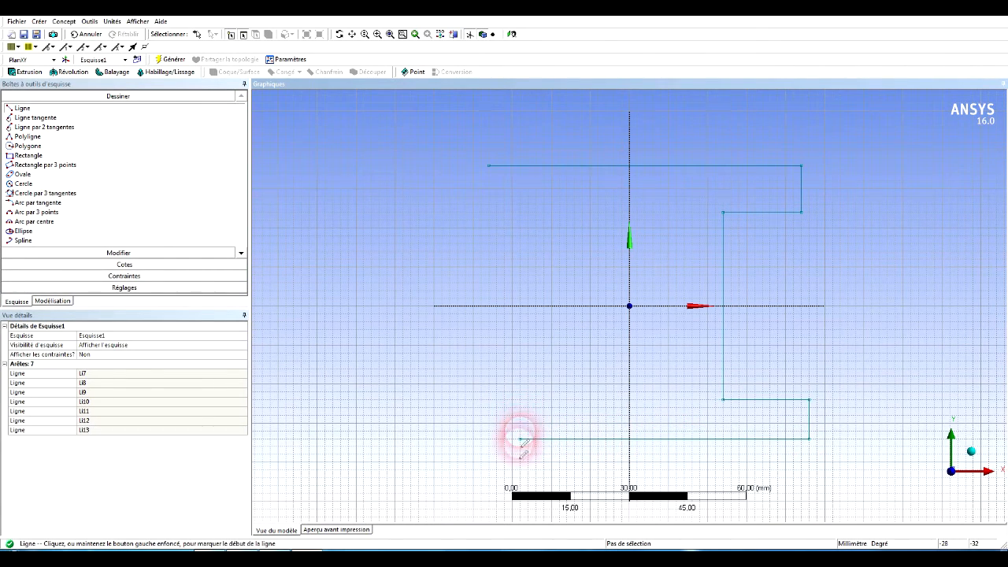
pyautogui.moveTo(519, 439); pyautogui.dragTo(446, 337)
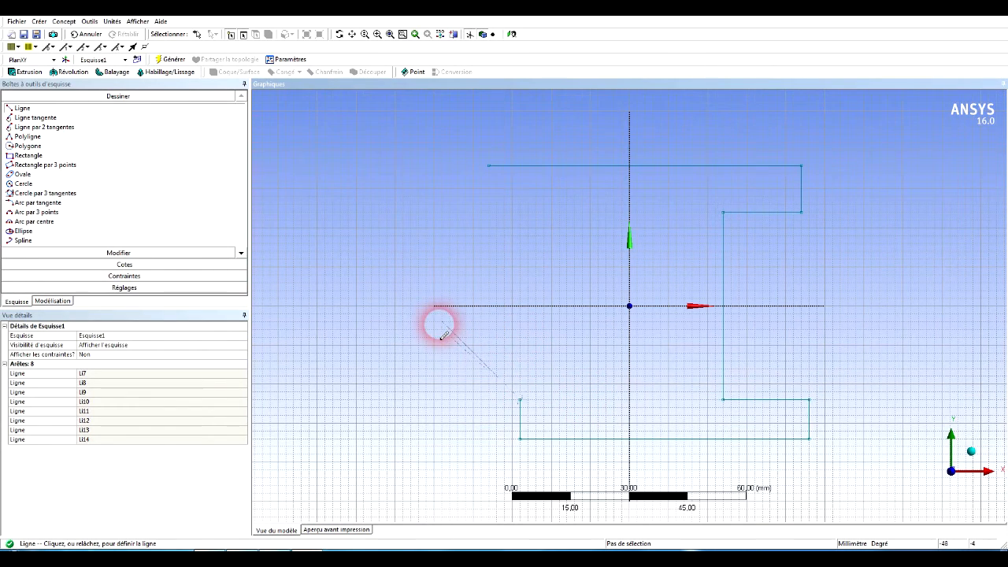
pyautogui.press('Escape')
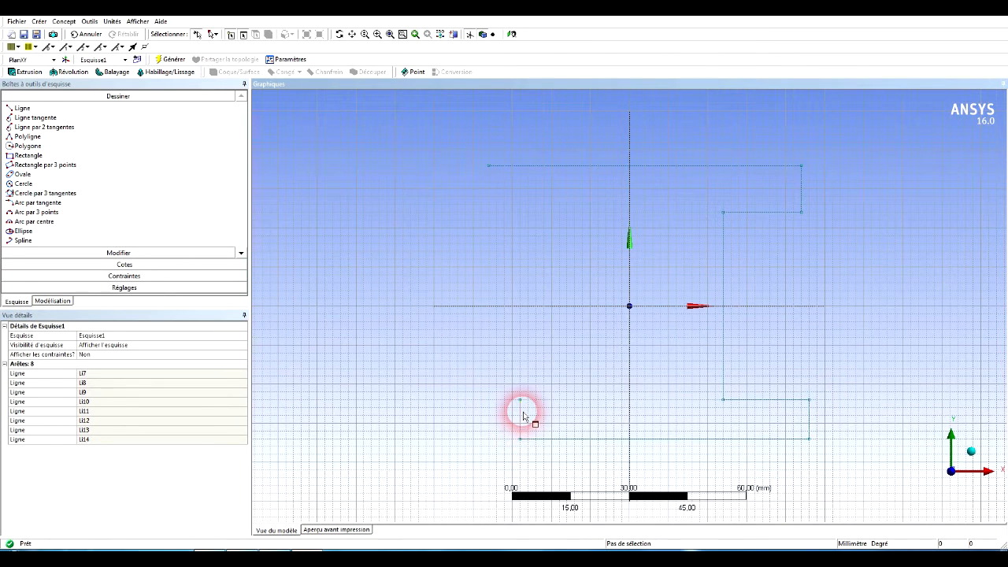
pyautogui.click(523, 418)
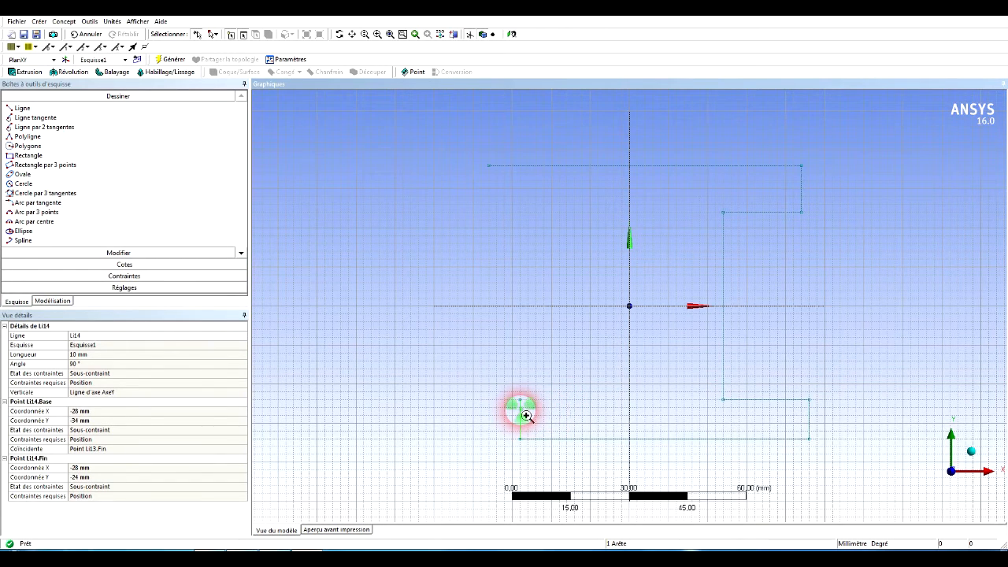
pyautogui.rightClick(521, 412)
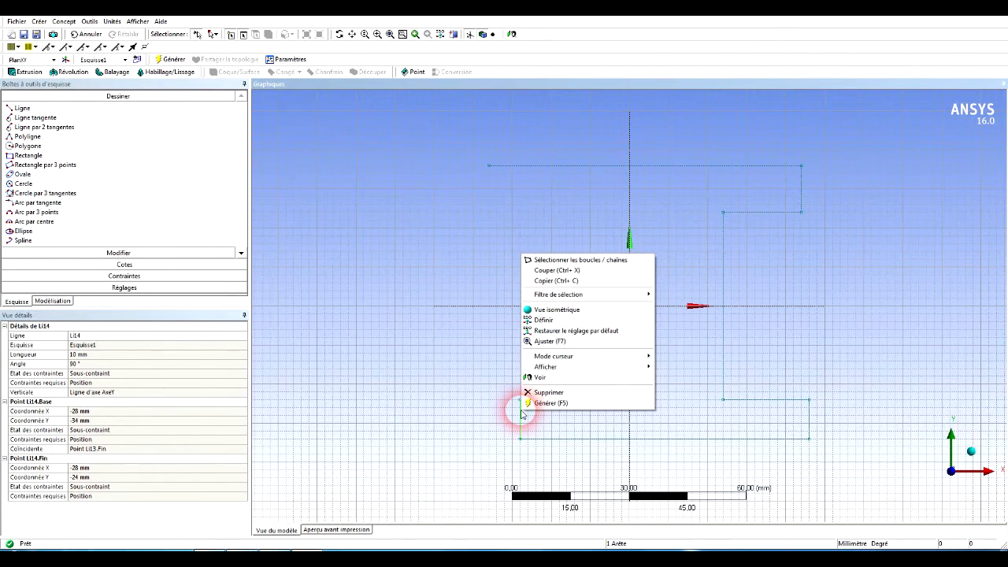
pyautogui.click(535, 392)
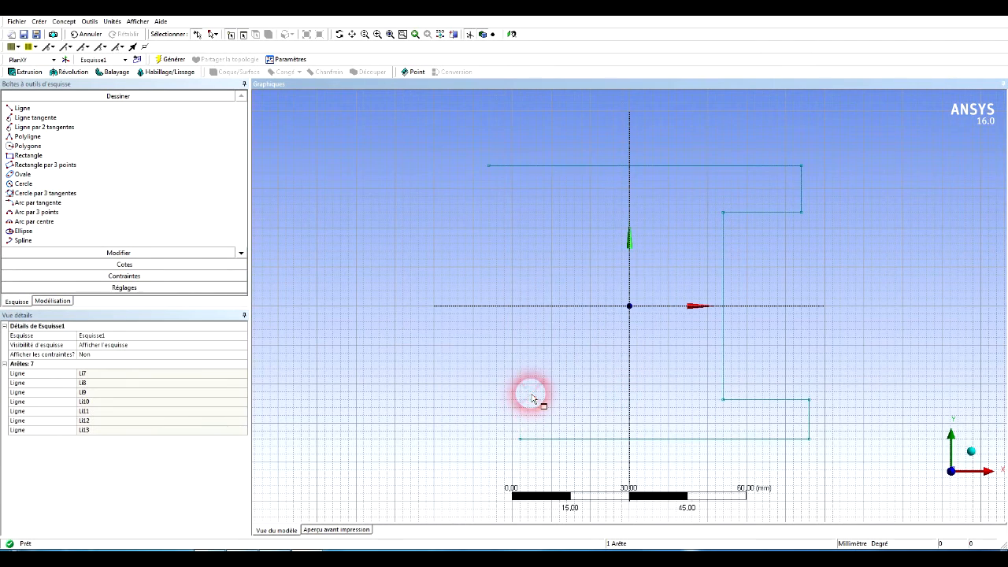
# Close the profile's left side with a vertical line about 70 mm long and a horizontal line about 8 mm long to the bottom edge.
pyautogui.click(77, 109)
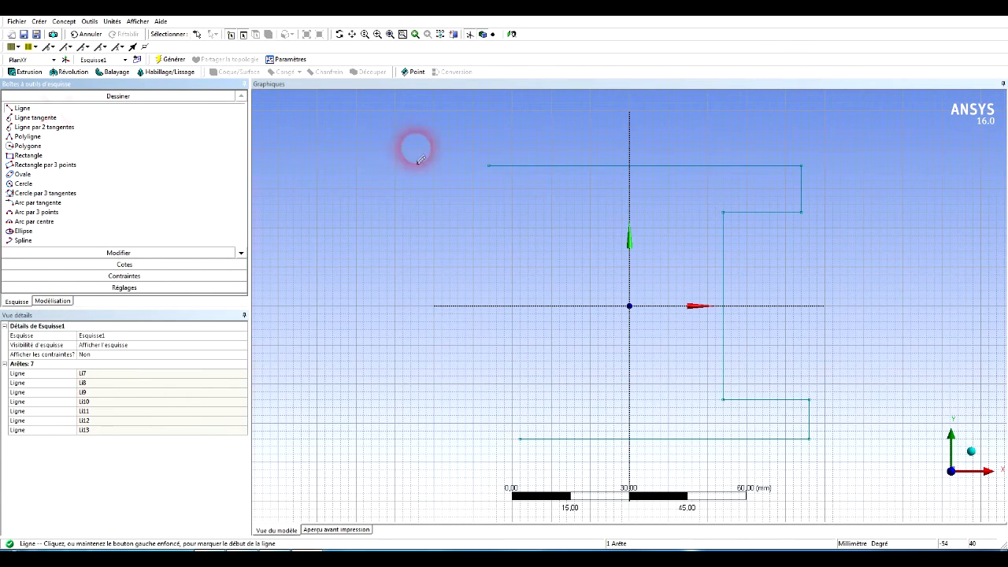
pyautogui.moveTo(488, 166)
pyautogui.mouseDown()
pyautogui.moveTo(477, 339)
pyautogui.moveTo(510, 432)
pyautogui.moveTo(486, 441)
pyautogui.moveTo(488, 421)
pyautogui.moveTo(488, 439)
pyautogui.mouseUp()
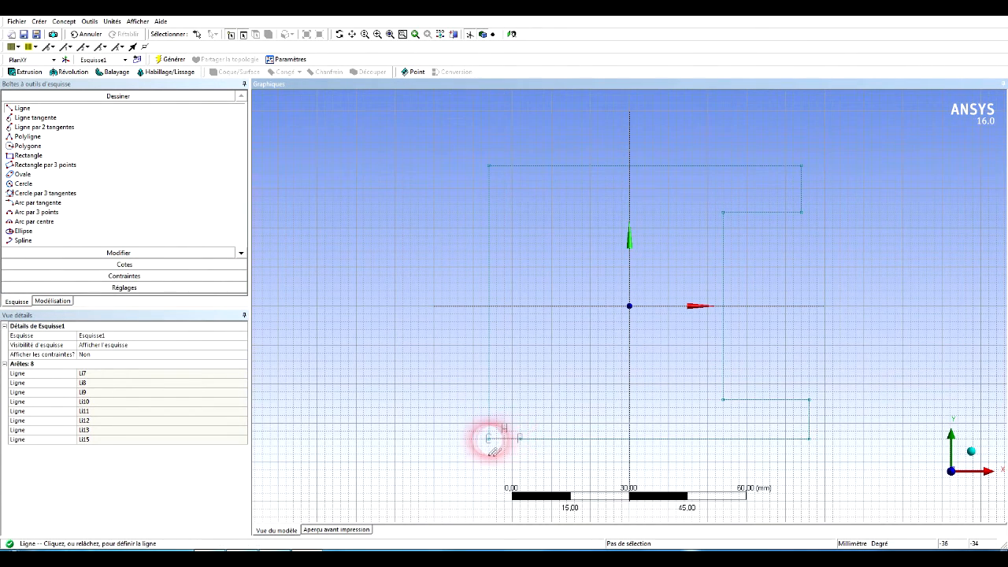
pyautogui.click(488, 438)
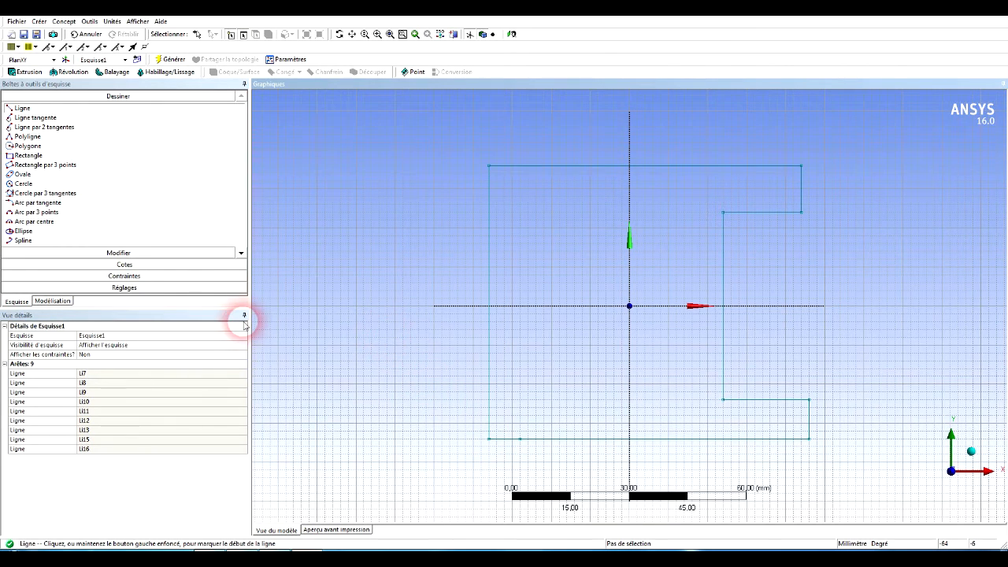
# Draw a closed polyline notch about 18 mm deep and 48 mm high inward from the profile's left edge.
pyautogui.click(23, 136)
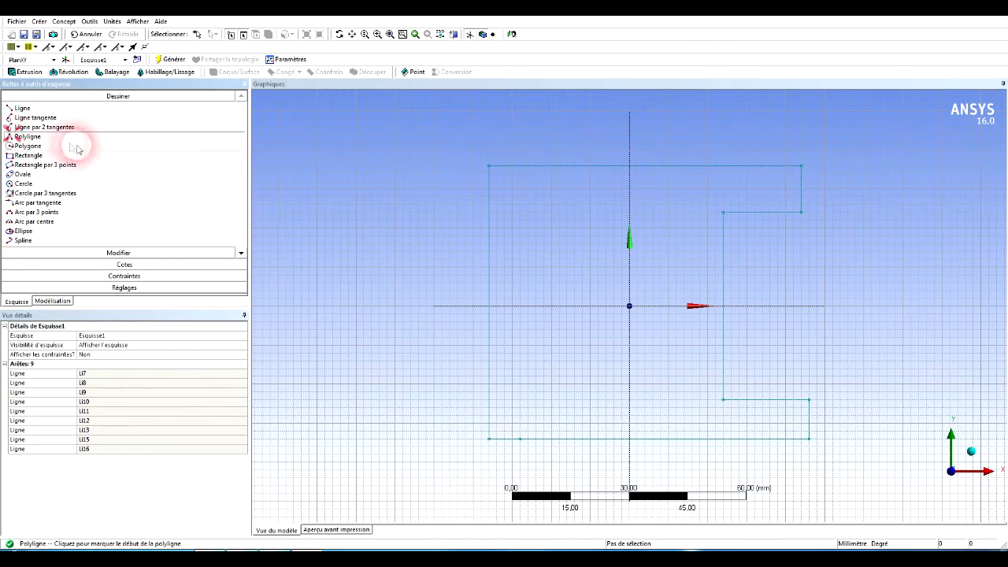
pyautogui.click(489, 212)
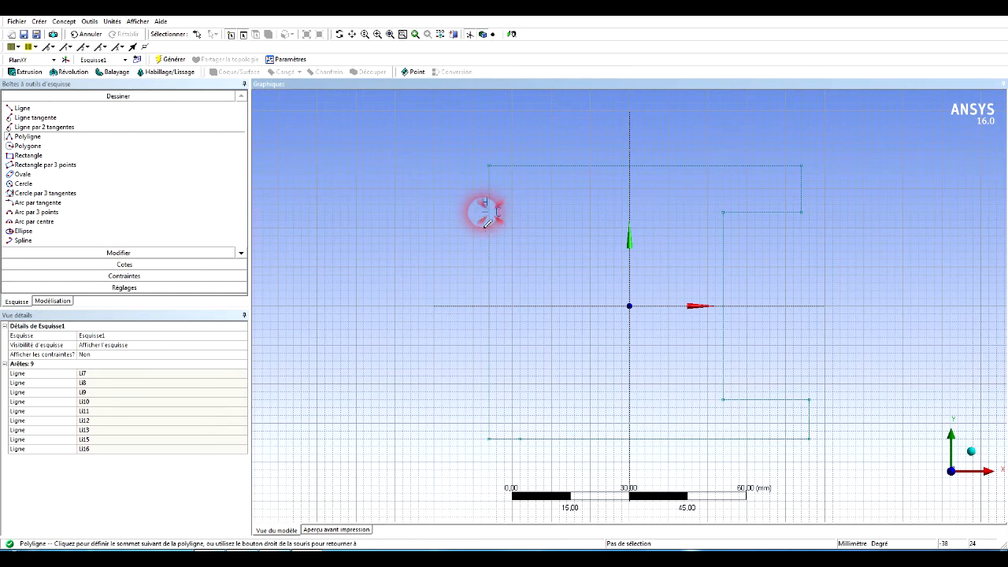
pyautogui.click(560, 213)
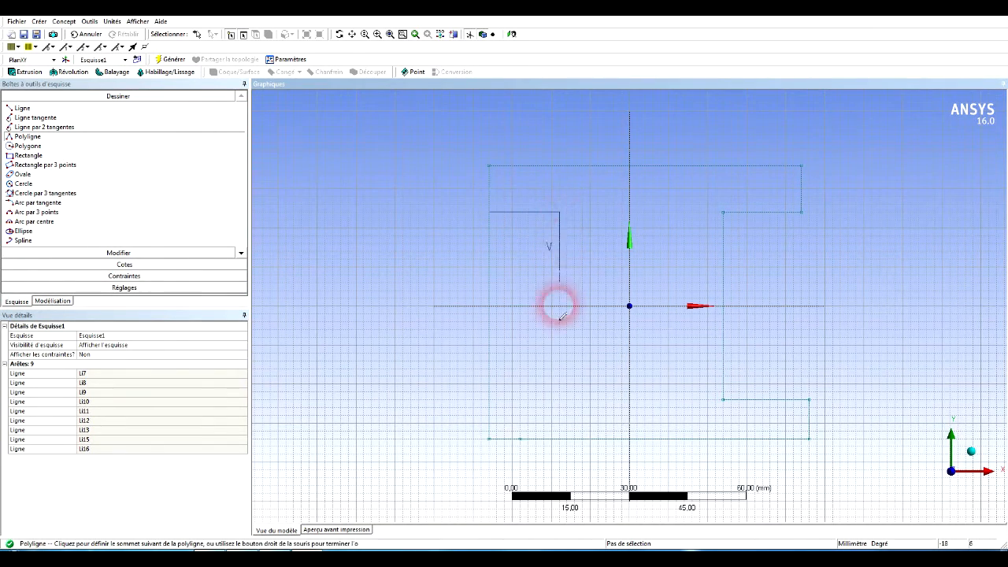
pyautogui.click(560, 399)
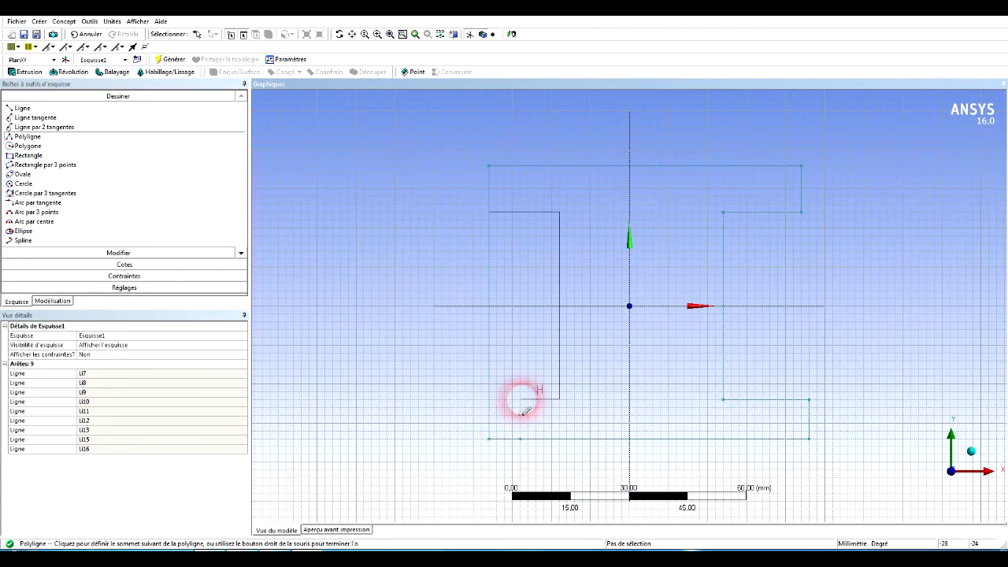
pyautogui.click(489, 400)
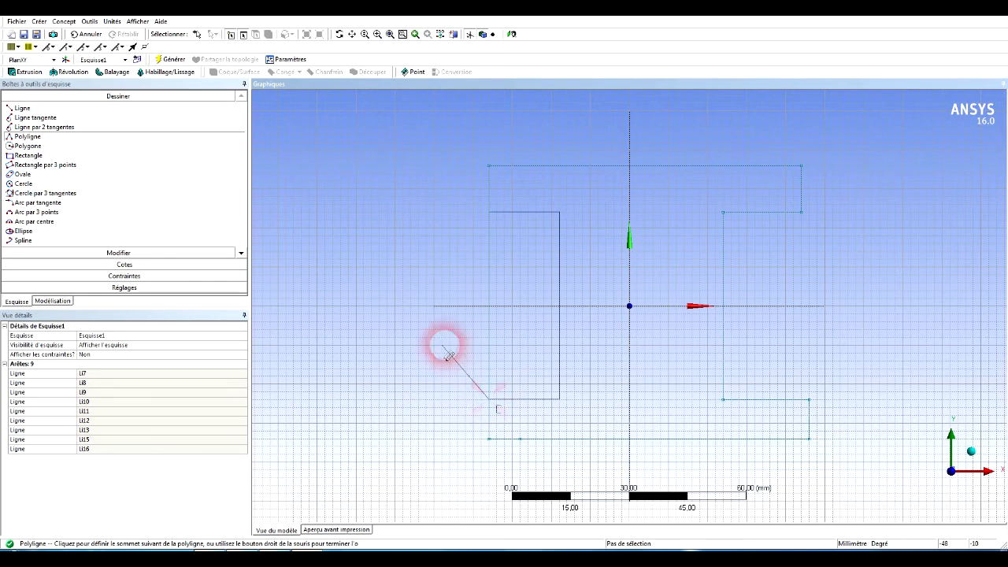
pyautogui.rightClick(438, 335)
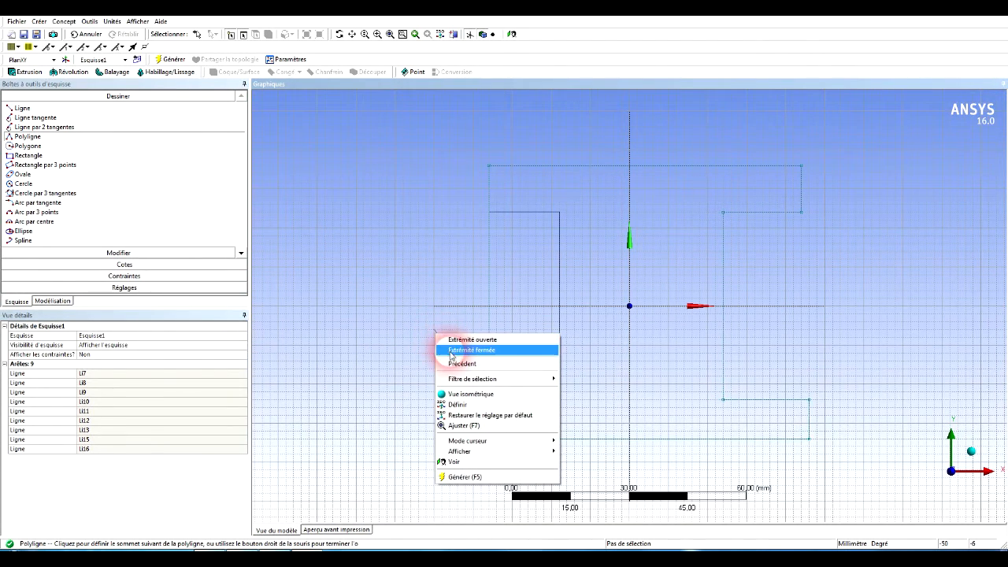
pyautogui.click(446, 350)
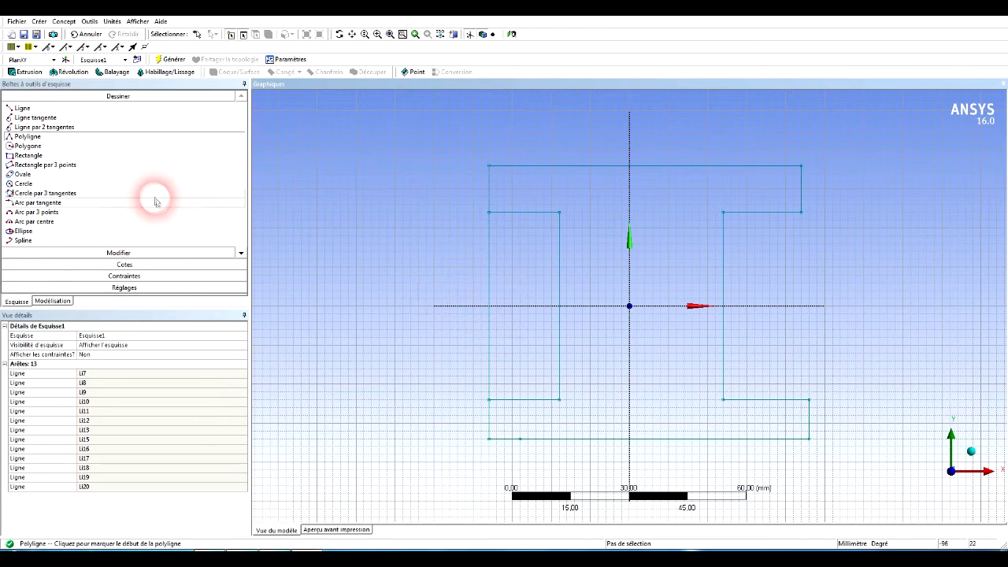
# Trim away the left edge's vertical segments across the notch opening, above and below the horizontal axis.
pyautogui.click(128, 252)
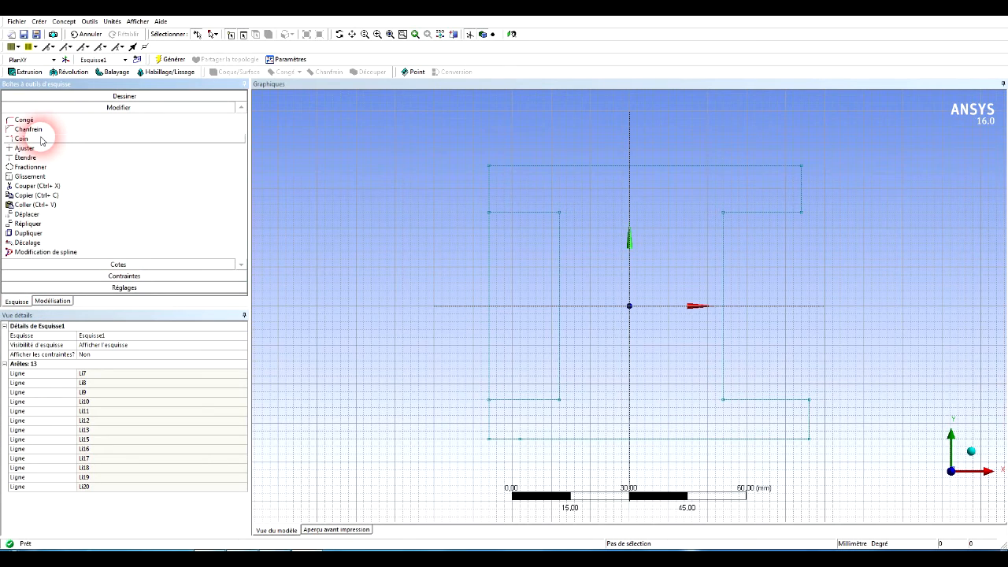
pyautogui.click(43, 139)
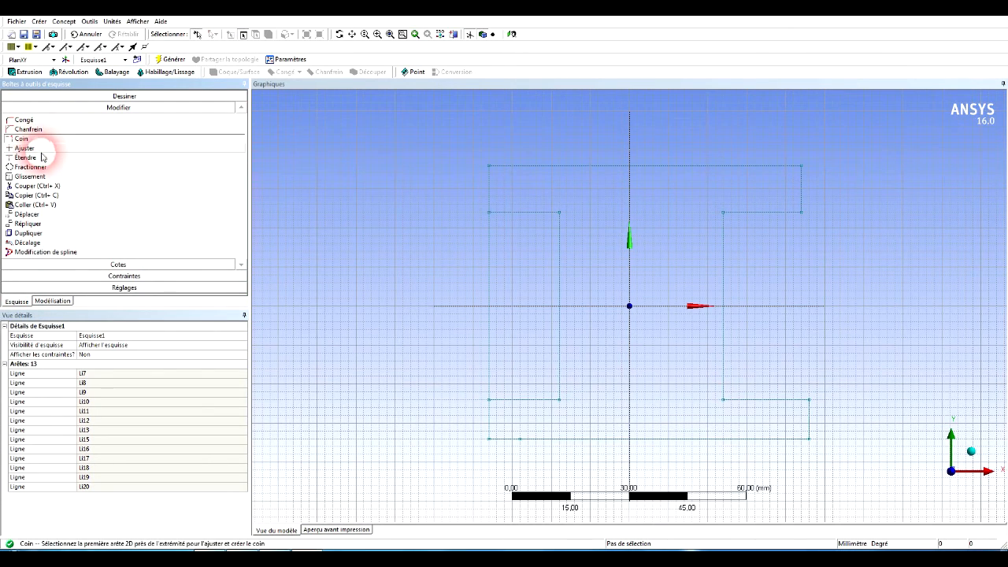
pyautogui.click(41, 148)
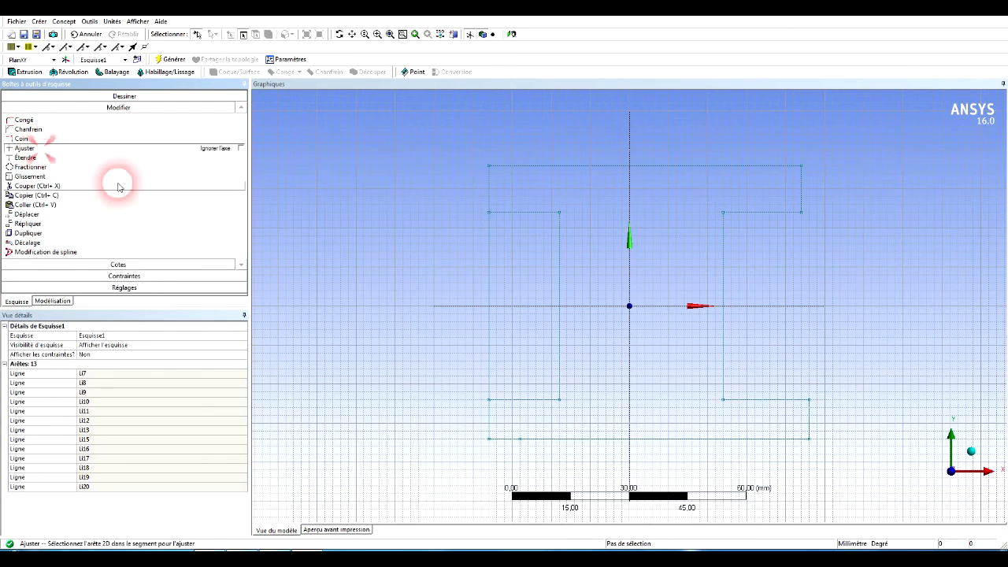
pyautogui.click(489, 266)
pyautogui.click(488, 267)
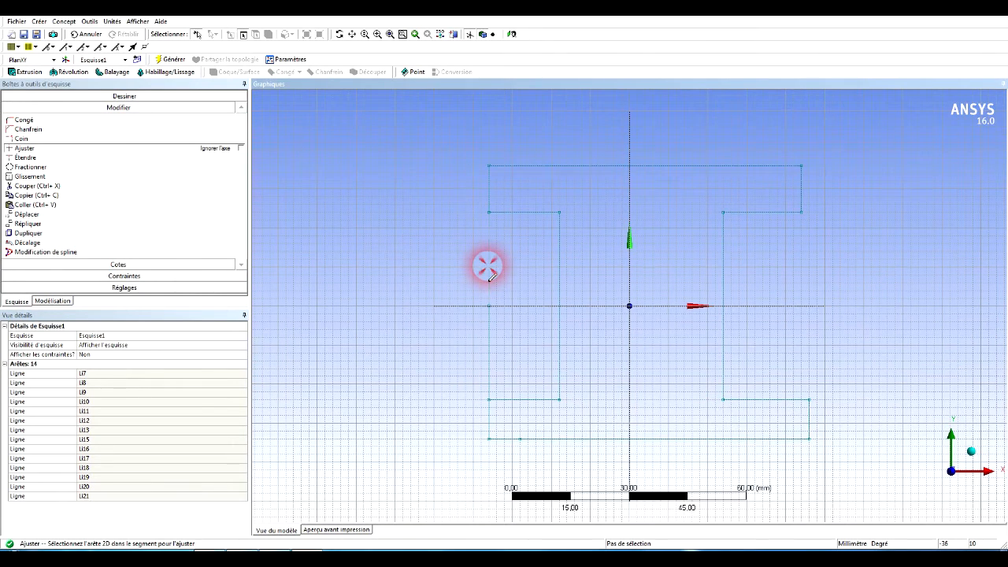
pyautogui.click(489, 326)
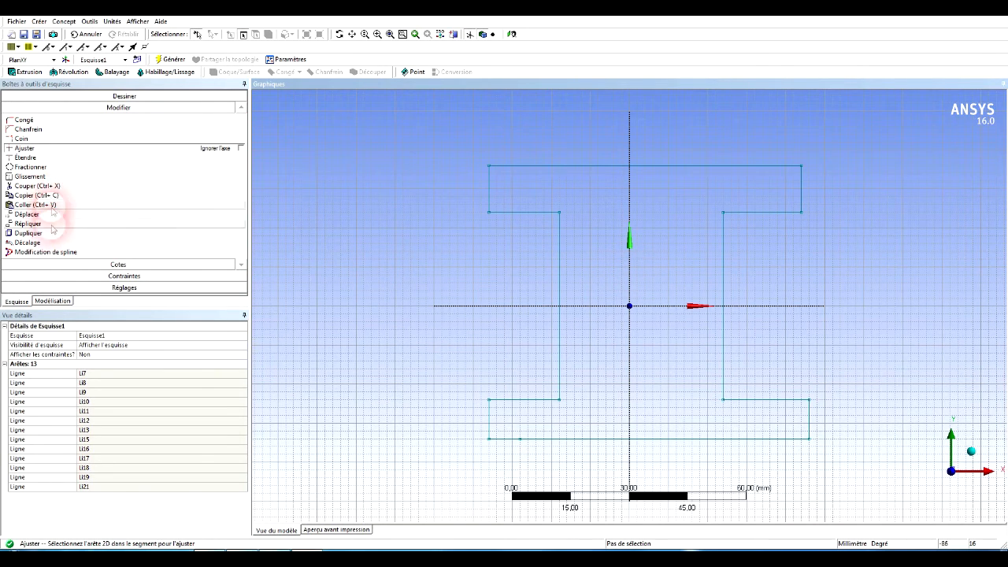
# Apply symmetry constraints about the vertical axis to the inner web edges, the upper flange ends and the lower flange ends.
pyautogui.click(85, 275)
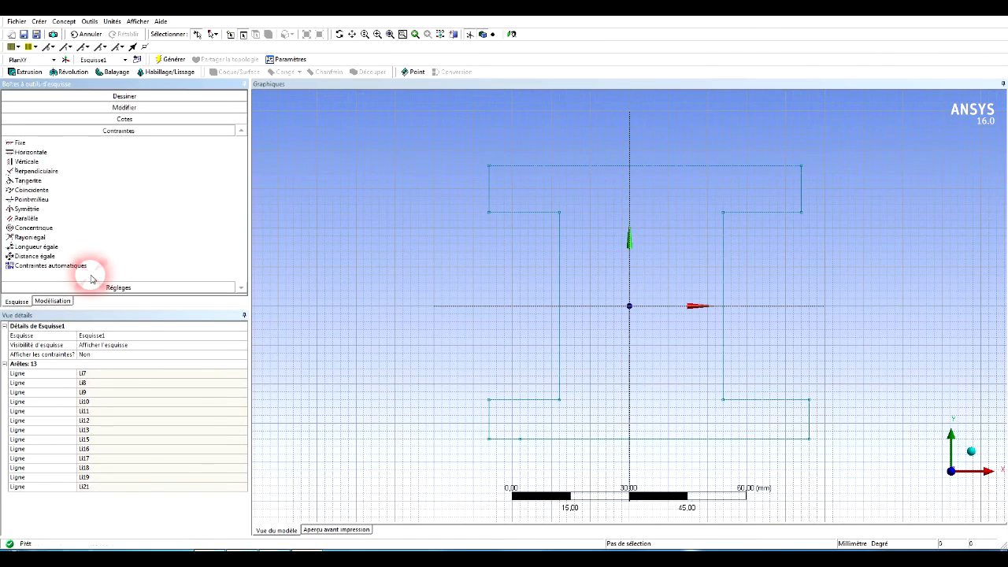
pyautogui.click(32, 209)
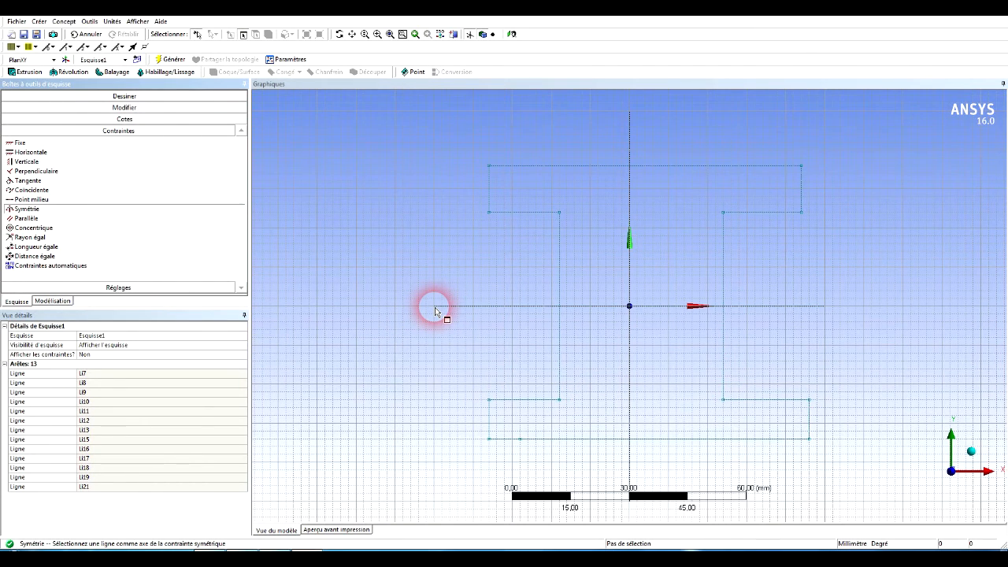
pyautogui.click(629, 192)
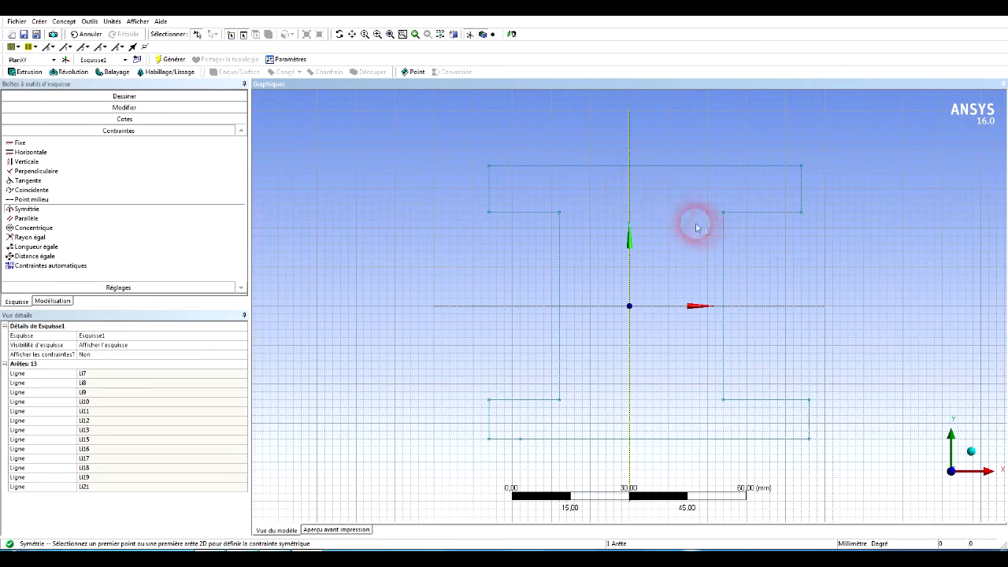
pyautogui.click(724, 245)
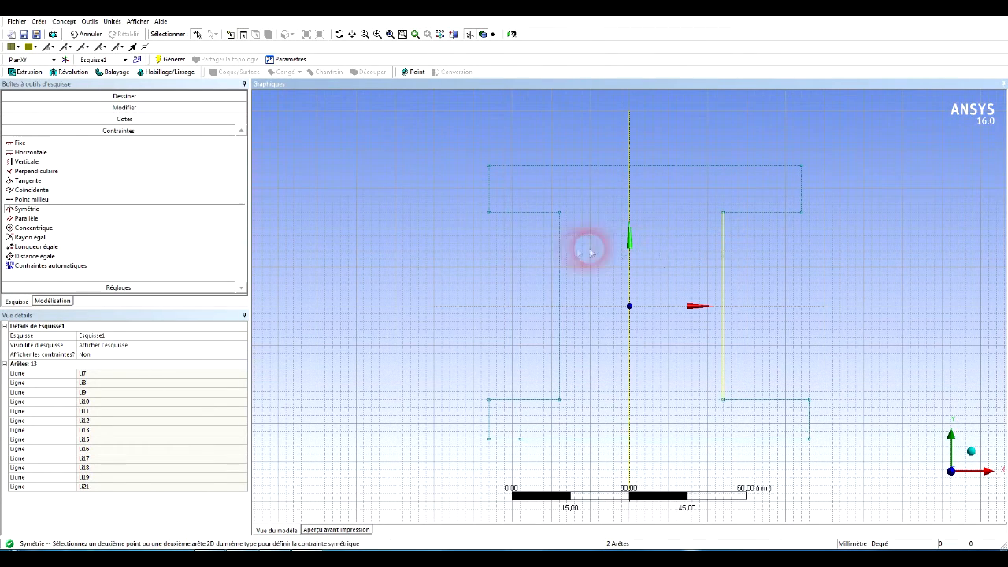
pyautogui.click(561, 250)
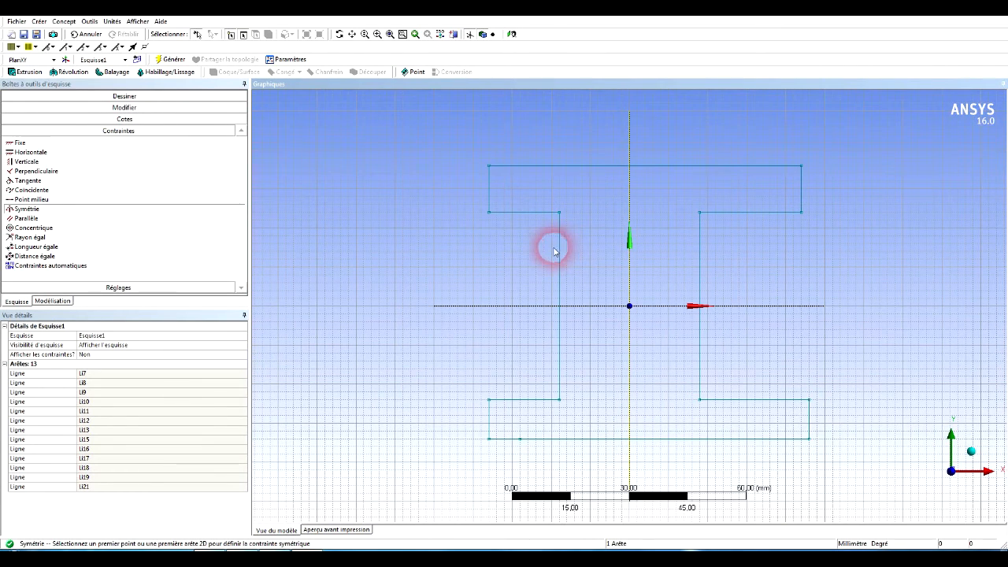
pyautogui.click(488, 193)
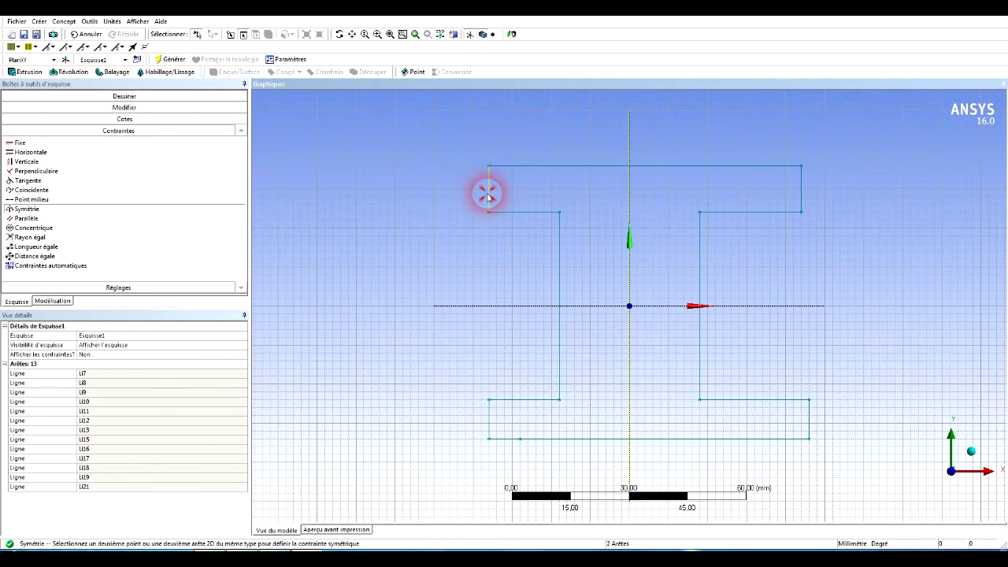
pyautogui.click(801, 189)
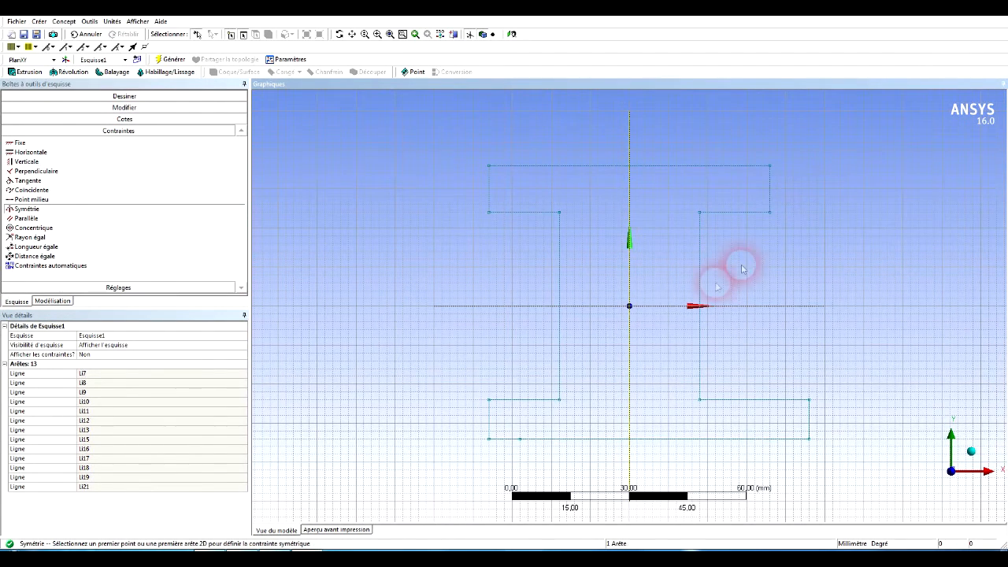
pyautogui.click(490, 414)
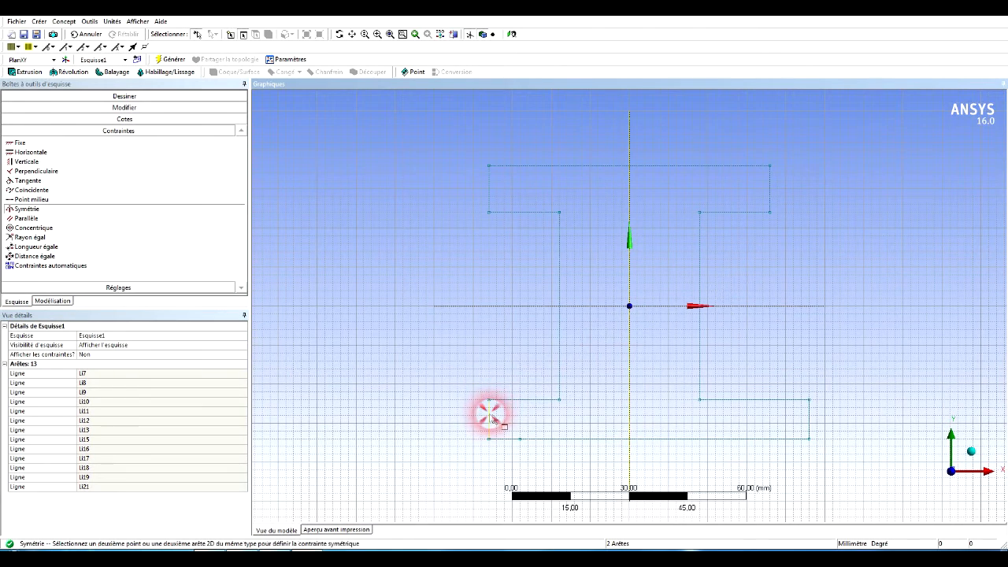
pyautogui.click(809, 415)
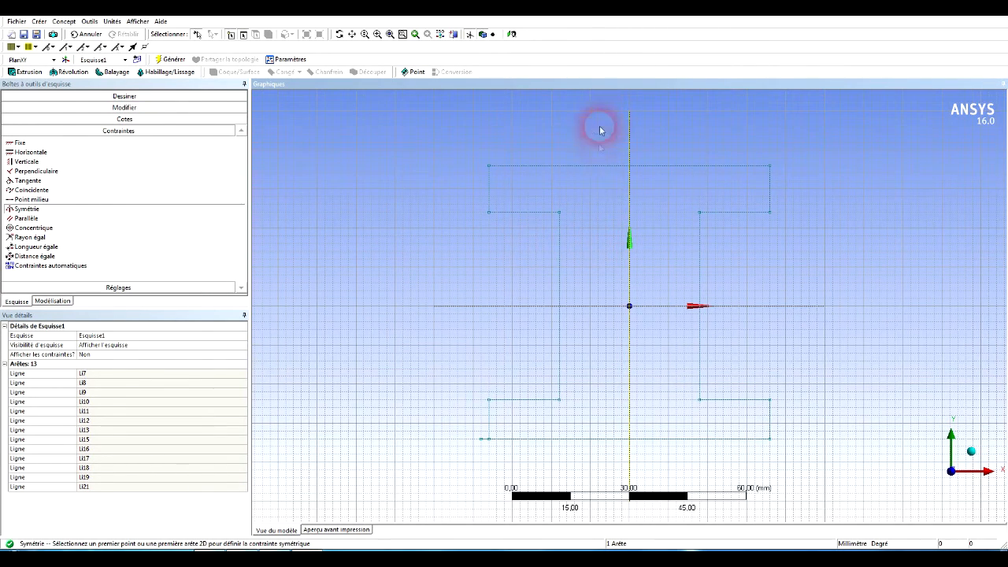
pyautogui.press('Escape')
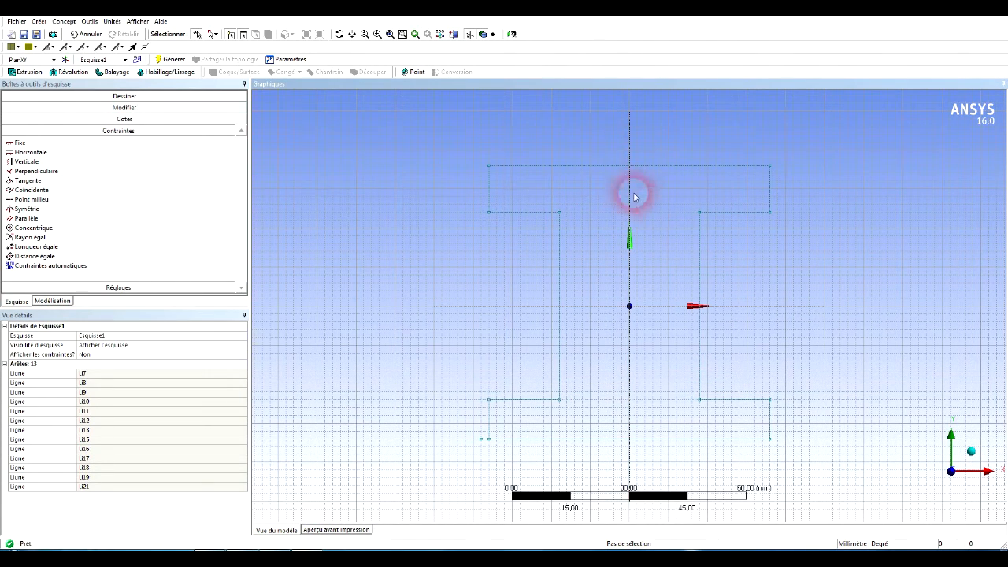
# Apply symmetry constraints about the horizontal axis to the left inner flange edges and to the profile's top and bottom edges.
pyautogui.click(59, 209)
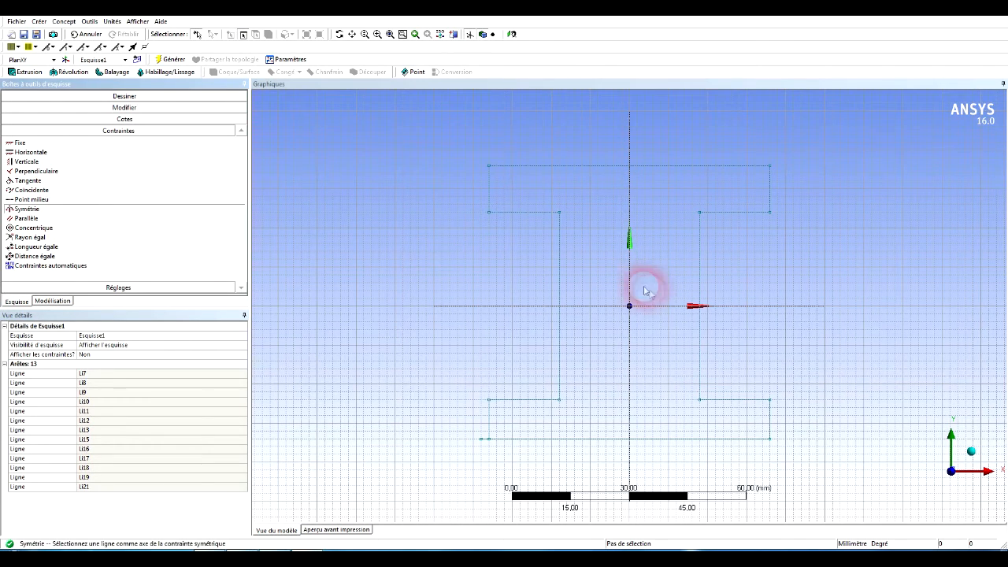
pyautogui.click(528, 305)
pyautogui.click(722, 213)
pyautogui.click(730, 402)
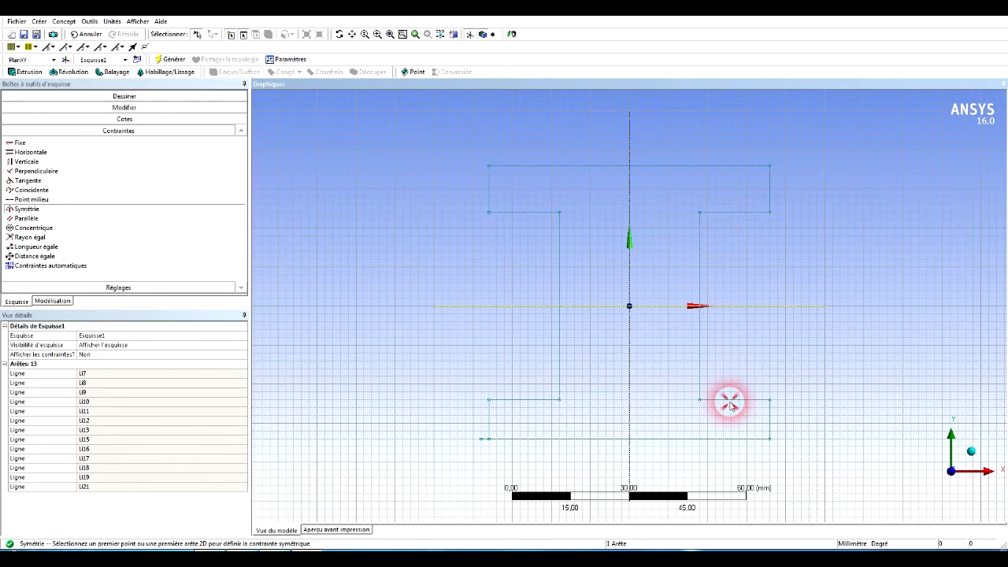
pyautogui.click(525, 214)
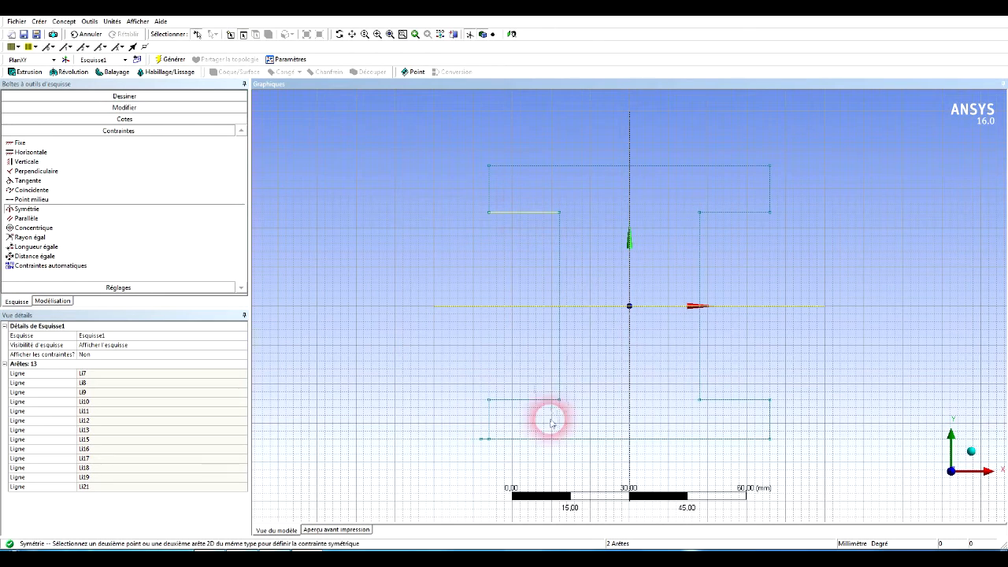
pyautogui.click(542, 400)
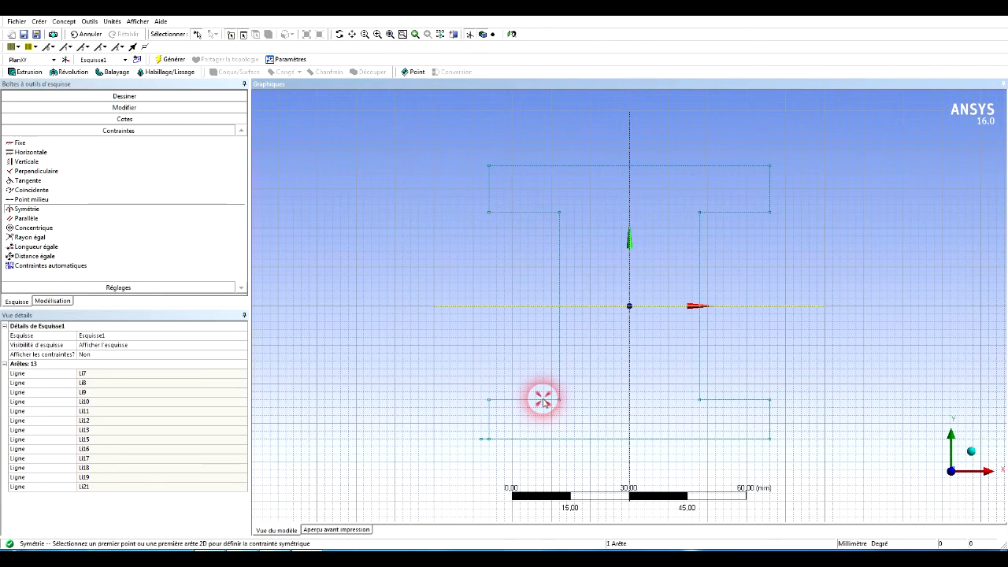
pyautogui.click(653, 166)
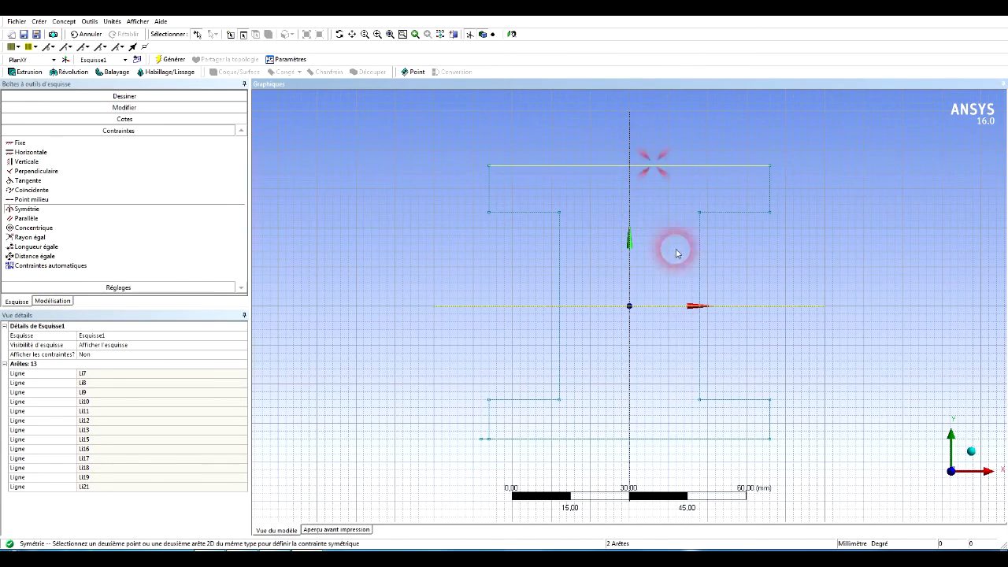
pyautogui.click(668, 442)
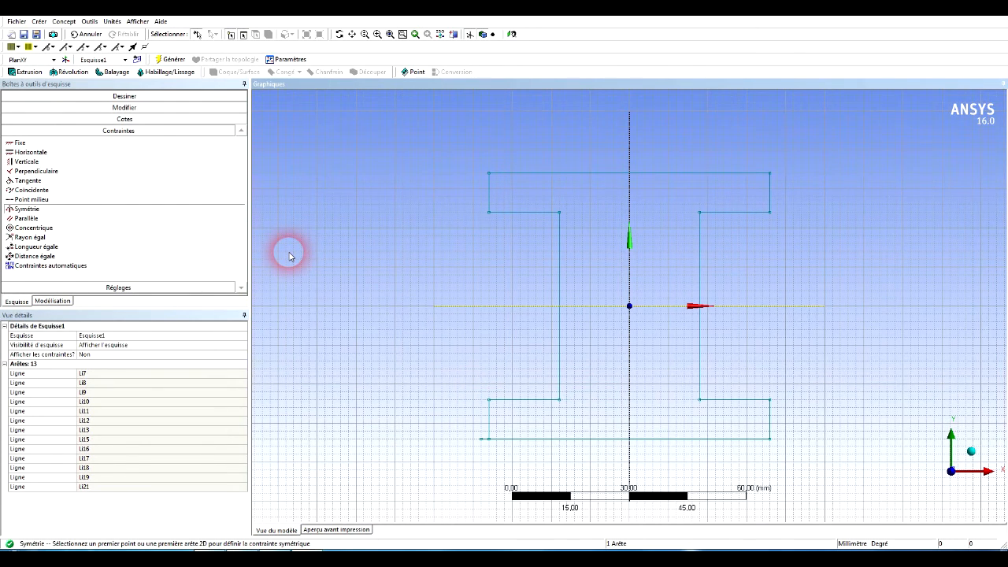
# Fillet the two upper inner corners, where the upper flange meets the web, with a 3 mm radius.
pyautogui.click(144, 108)
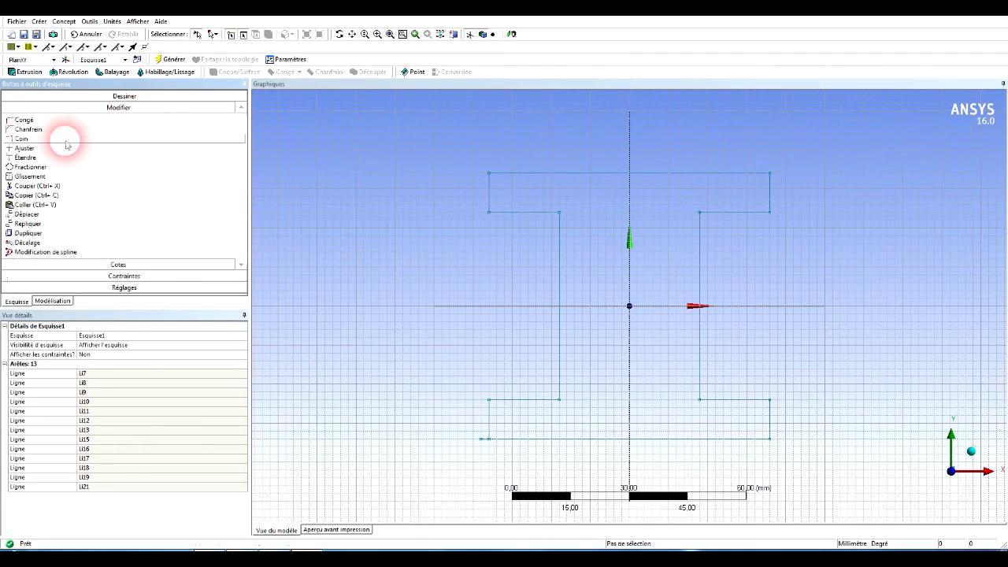
pyautogui.click(40, 120)
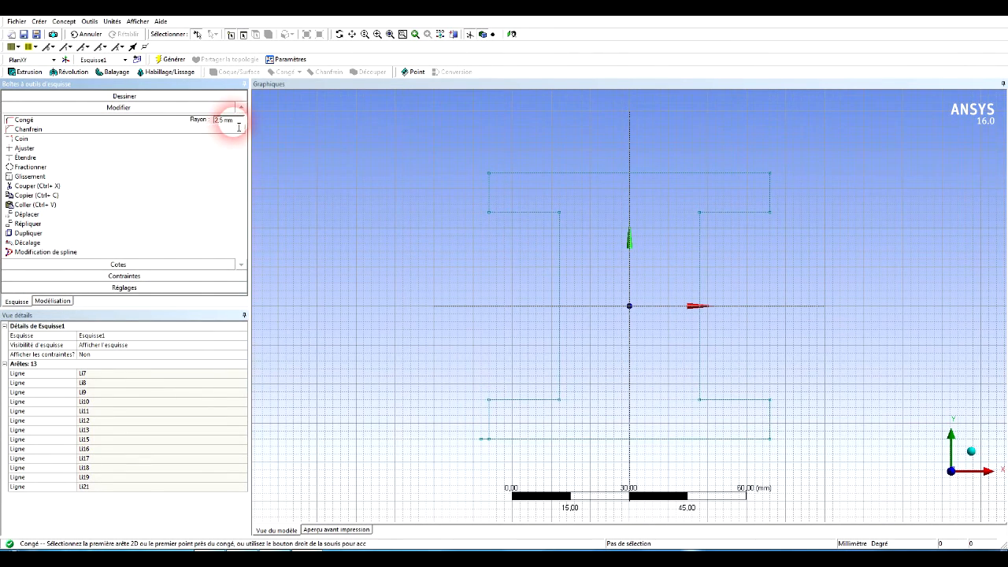
pyautogui.click(210, 119)
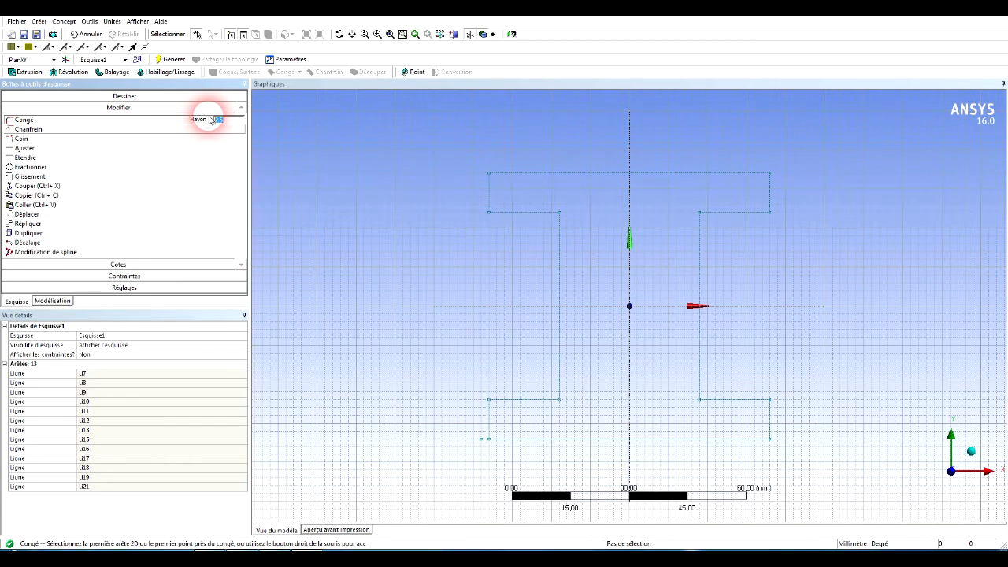
pyautogui.write('3')
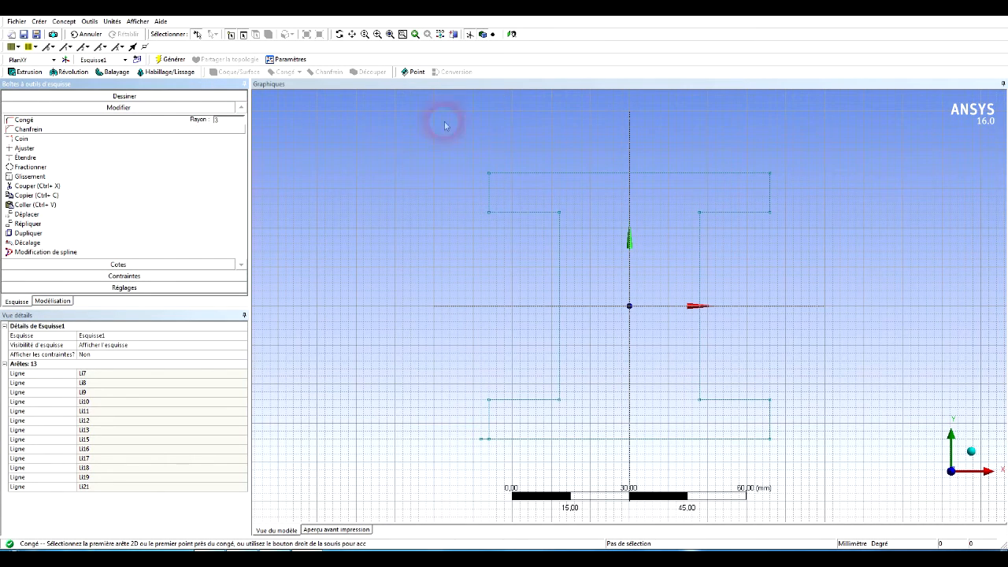
pyautogui.click(534, 212)
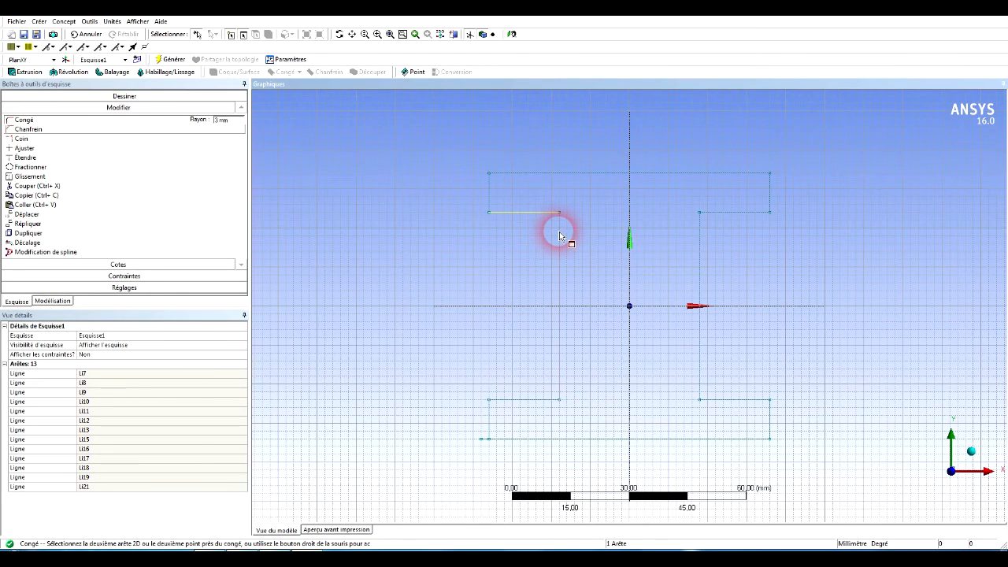
pyautogui.click(559, 236)
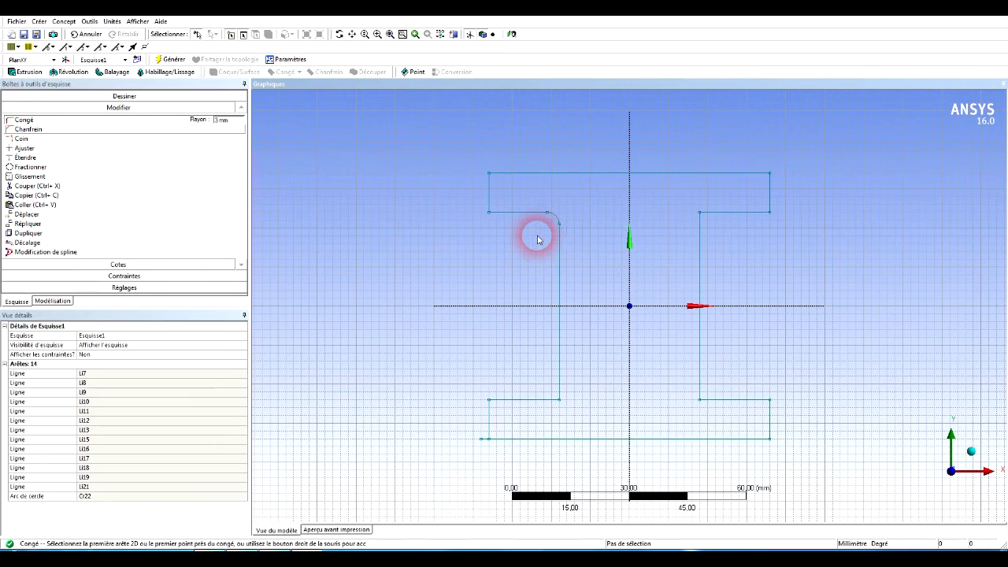
pyautogui.click(699, 234)
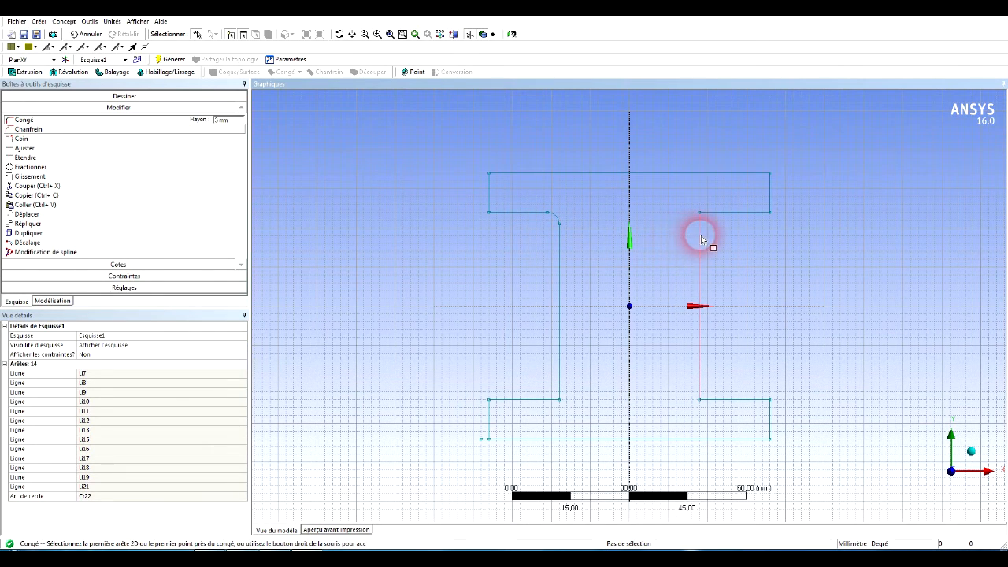
pyautogui.click(713, 212)
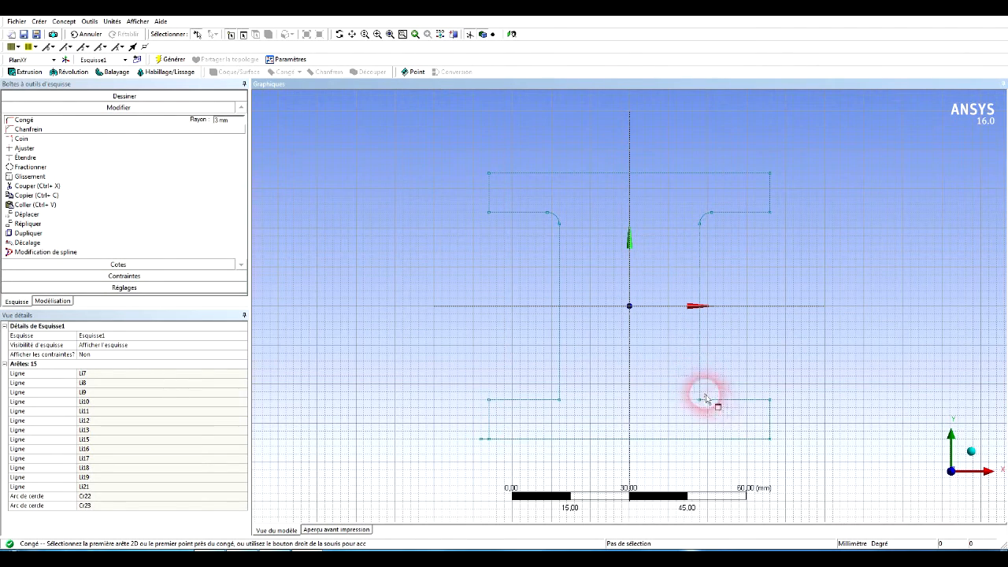
# Chamfer the two lower inner corners, where the web meets the lower flange, with a 3 mm length.
pyautogui.click(53, 129)
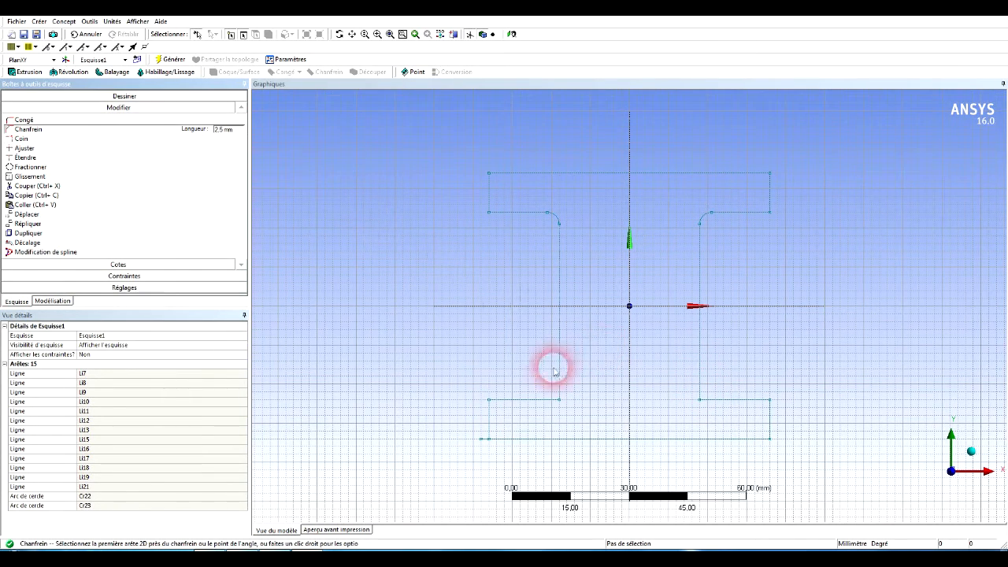
pyautogui.click(227, 129)
pyautogui.click(180, 131)
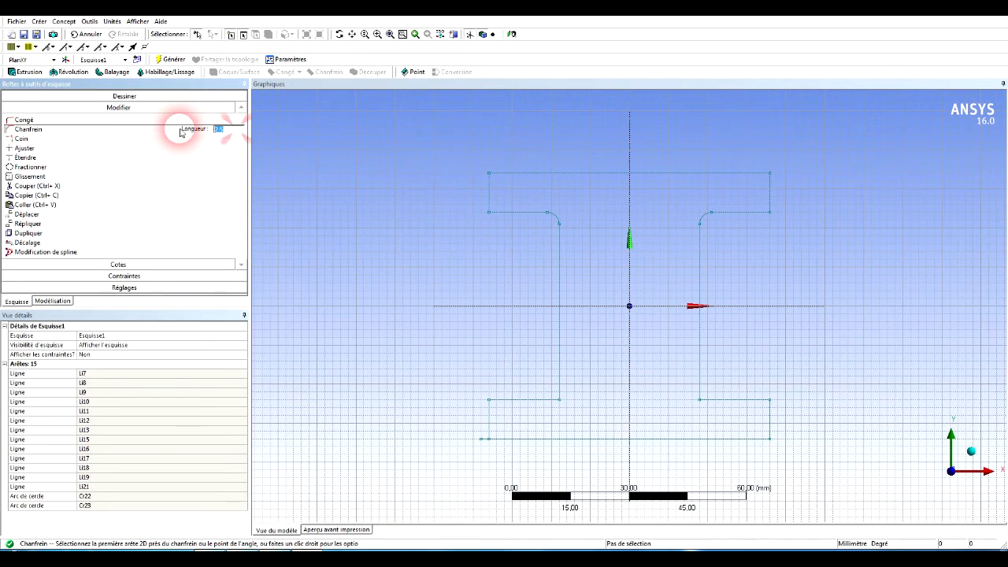
pyautogui.write('3')
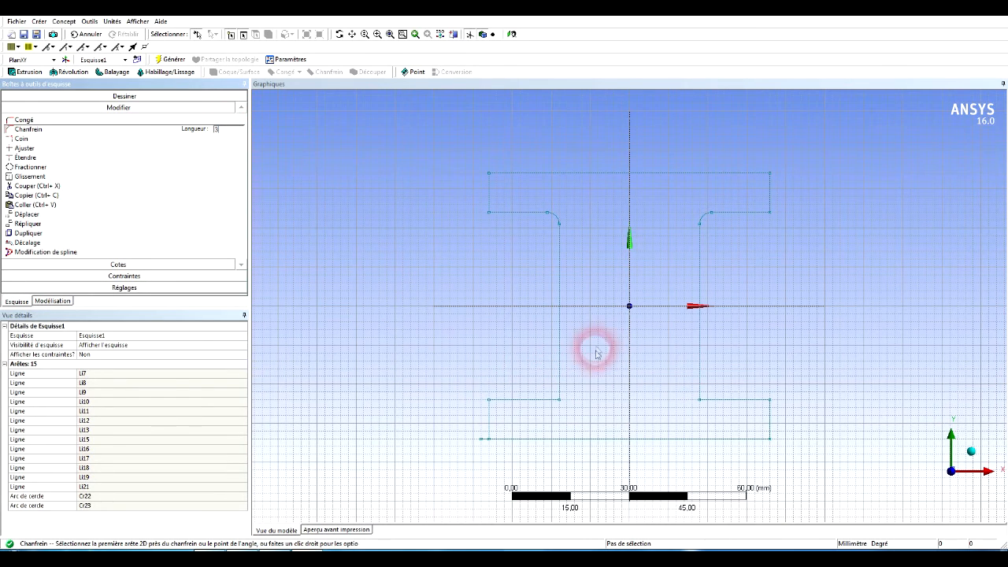
pyautogui.click(560, 387)
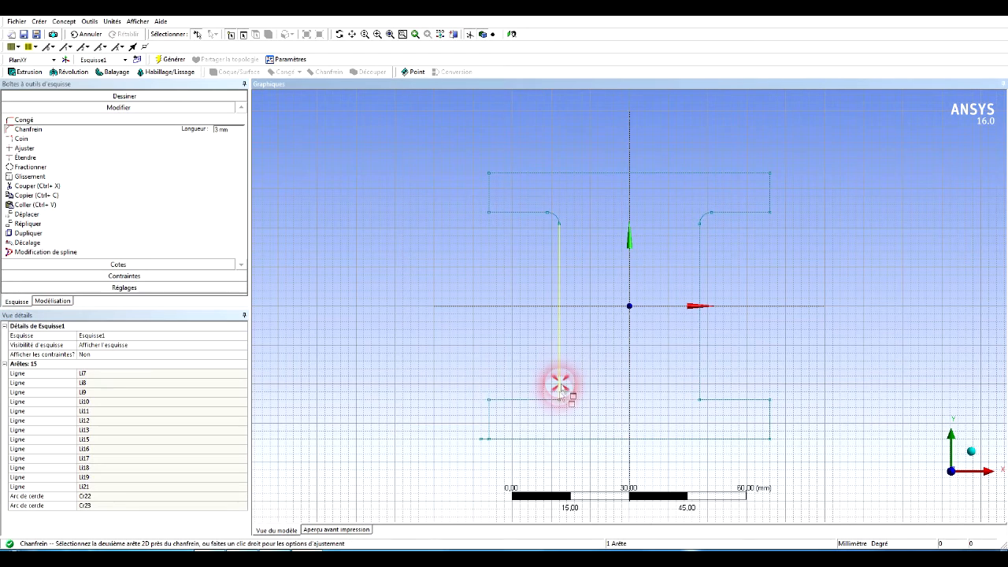
pyautogui.click(546, 399)
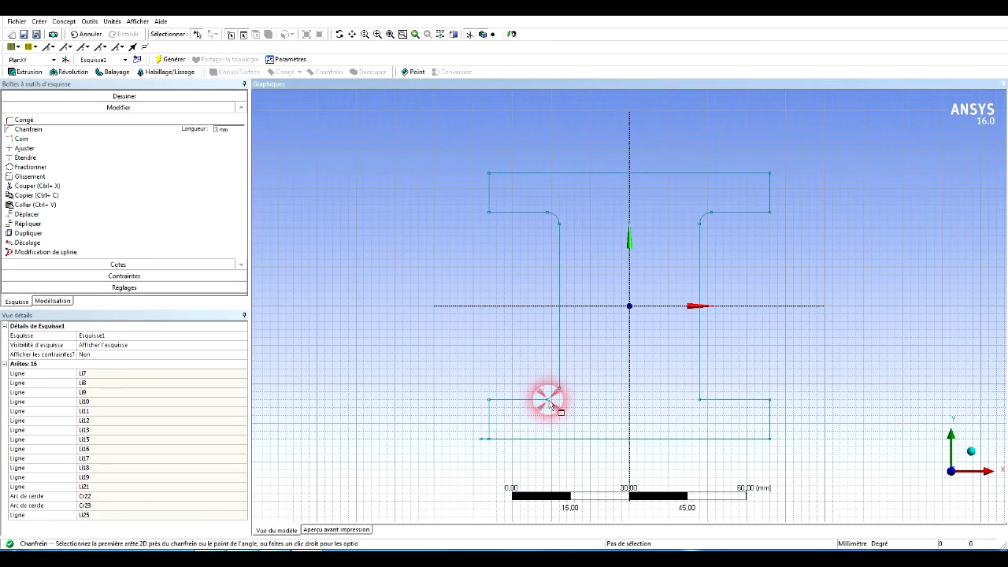
pyautogui.click(703, 384)
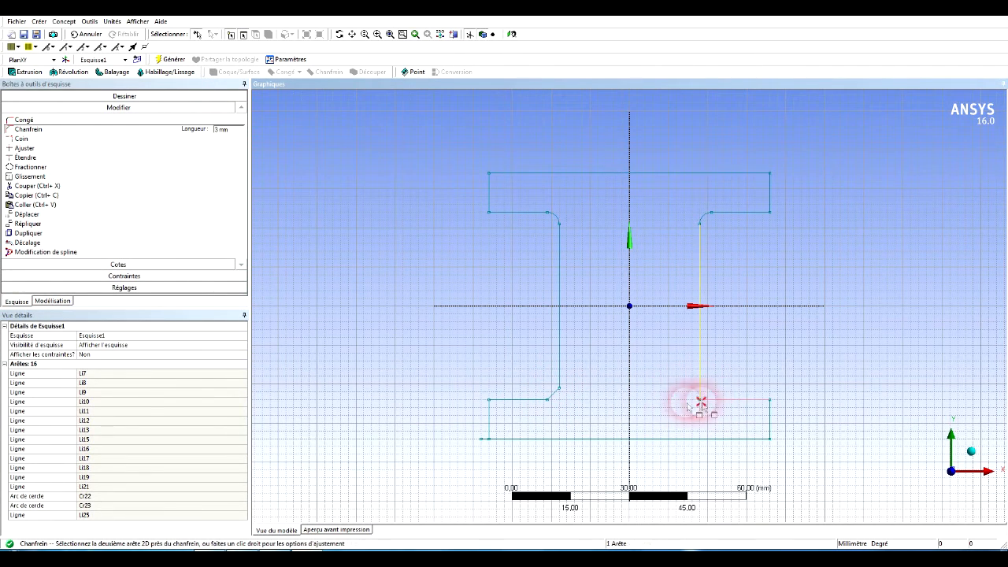
pyautogui.click(702, 399)
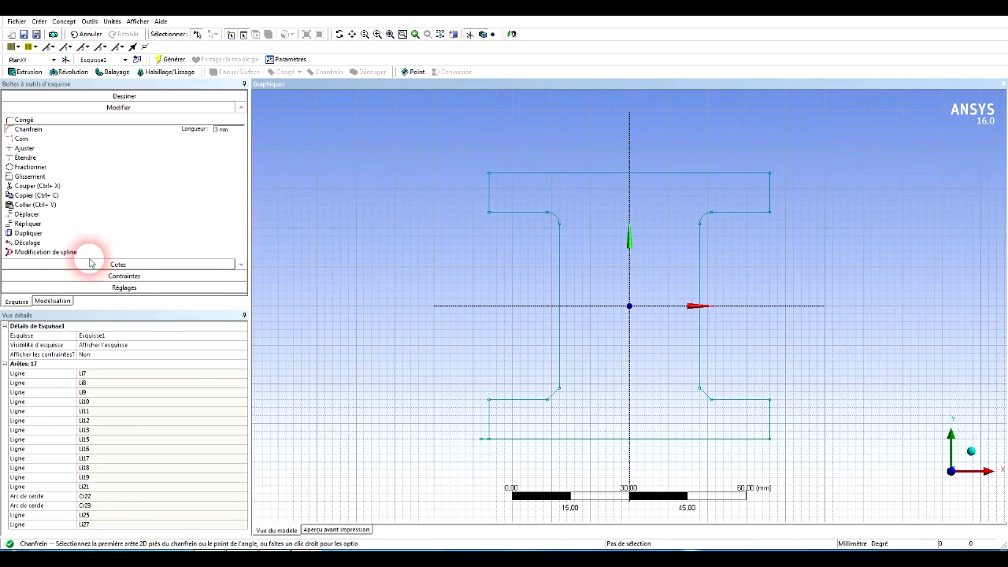
# Dimension the width of the profile's top edge and the height of the upper flange's right end.
pyautogui.click(122, 265)
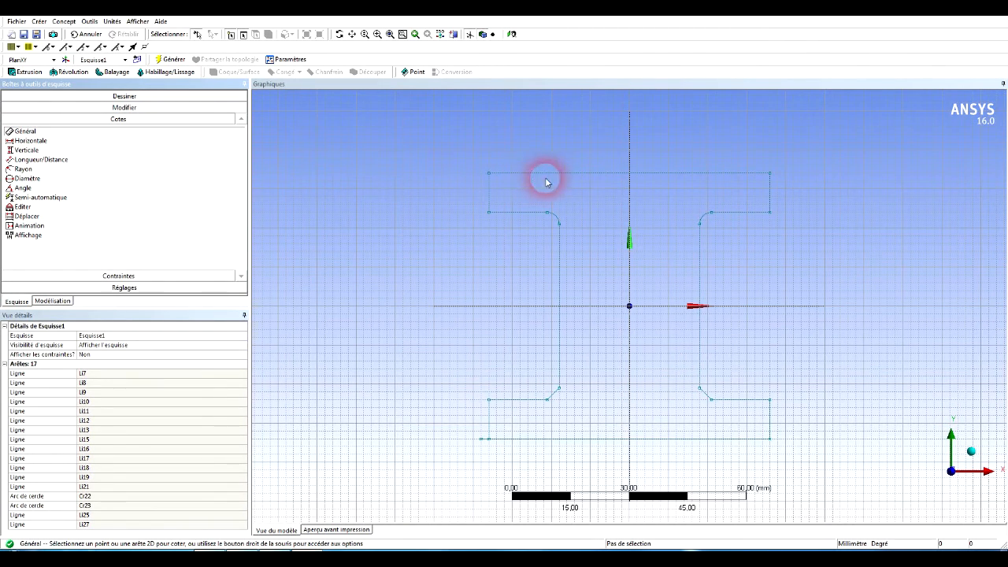
pyautogui.click(591, 174)
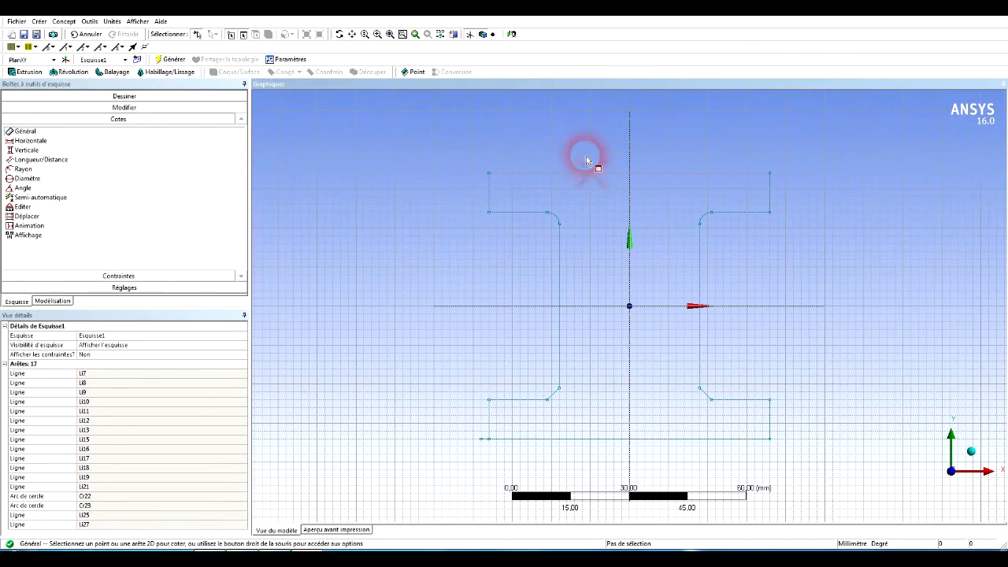
pyautogui.click(634, 172)
pyautogui.click(646, 147)
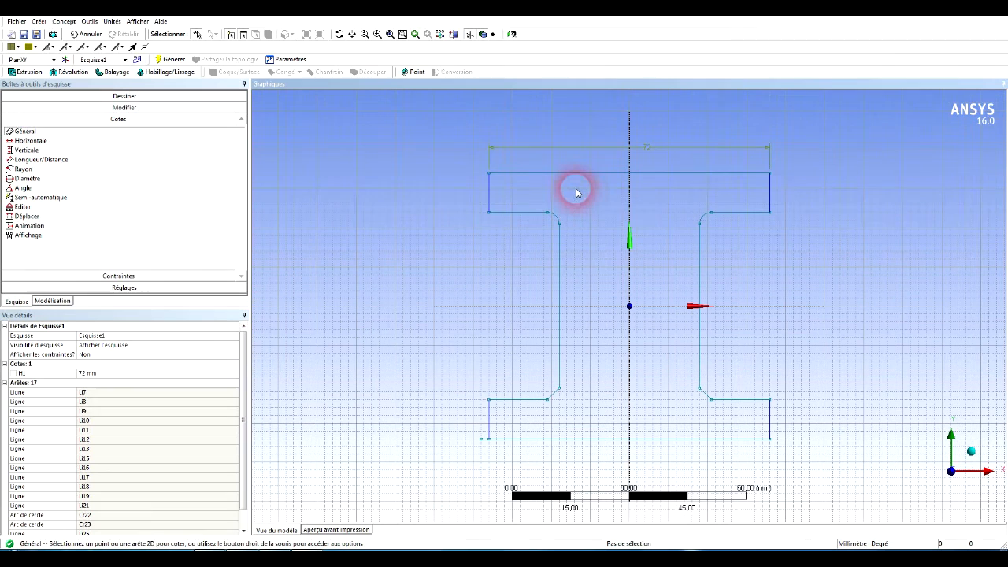
pyautogui.click(771, 197)
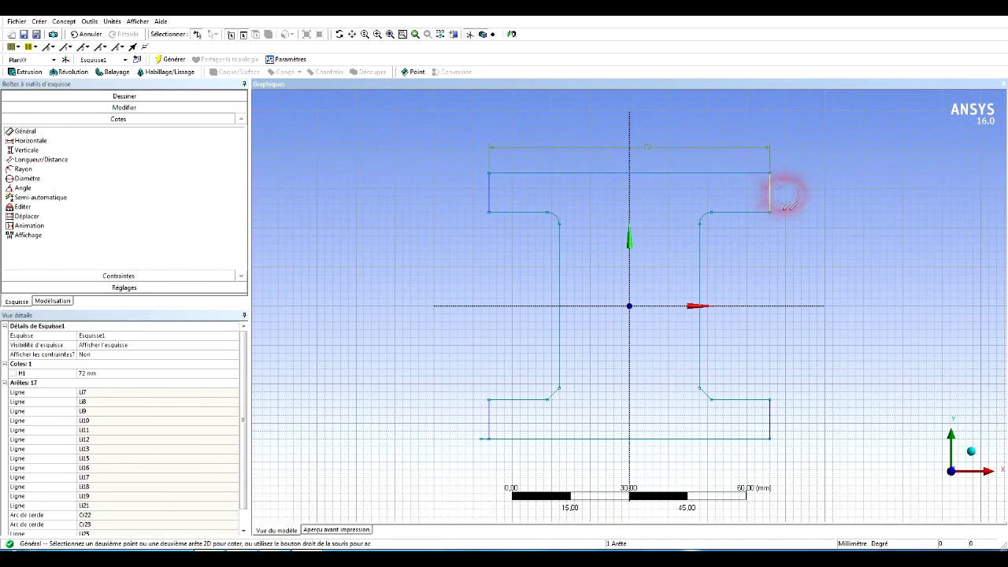
pyautogui.click(821, 206)
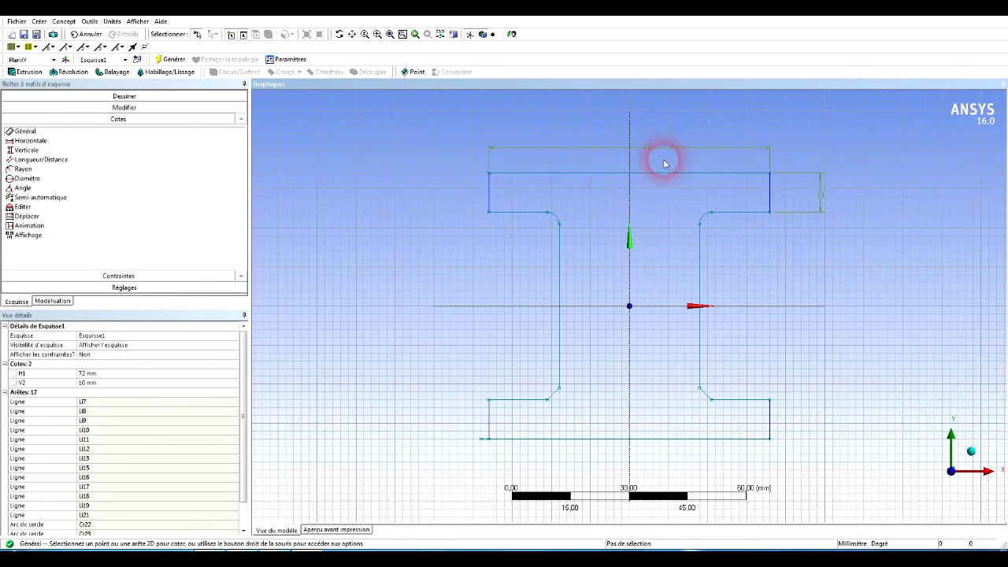
# Try to dimension the height of the lower flange's right end.
pyautogui.click(769, 410)
pyautogui.click(826, 414)
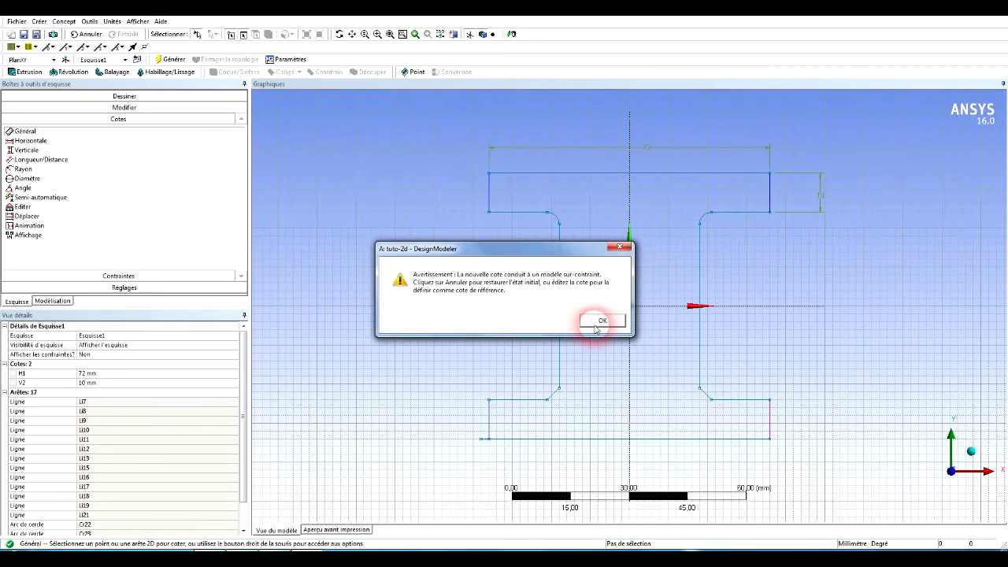
pyautogui.click(600, 321)
pyautogui.click(769, 418)
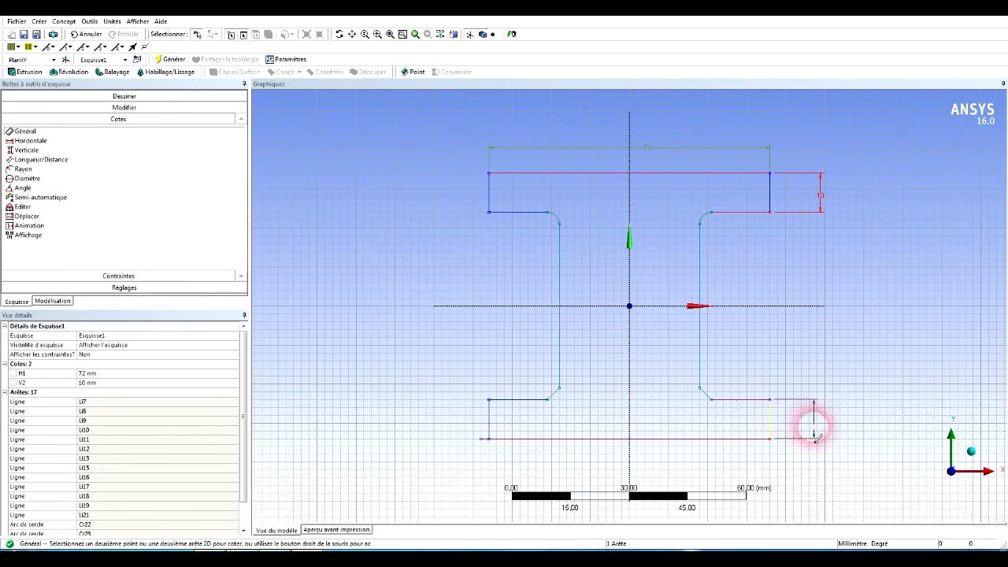
pyautogui.rightClick(846, 400)
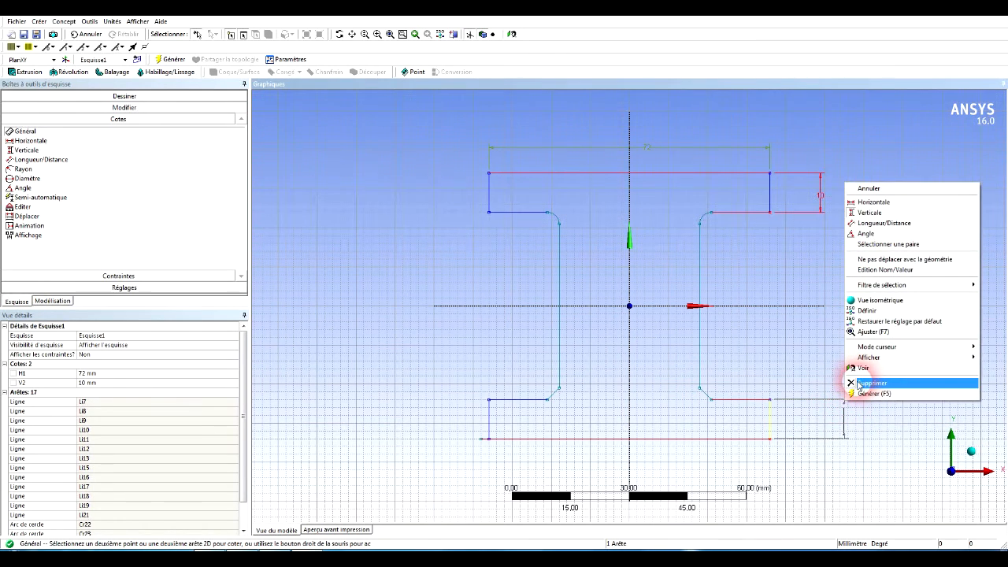
pyautogui.click(863, 188)
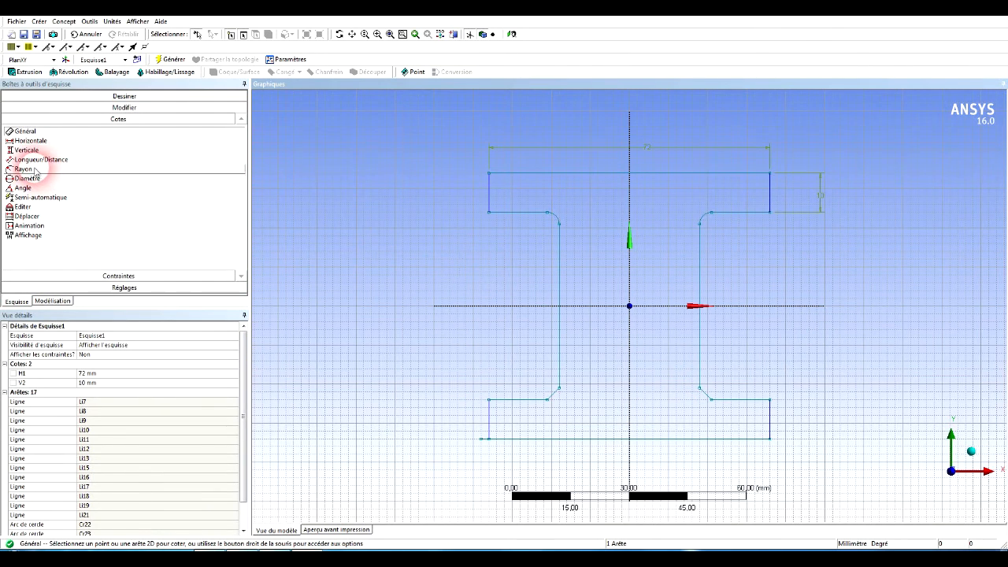
# Dimension the radius of the upper-left fillet and try to dimension the upper-right fillet as well.
pyautogui.click(571, 208)
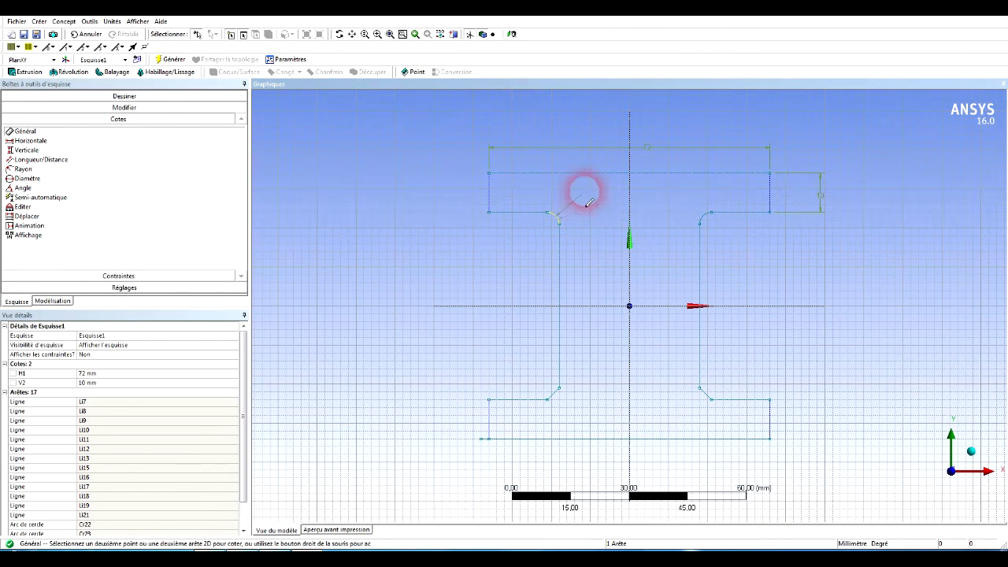
pyautogui.click(584, 194)
pyautogui.click(707, 220)
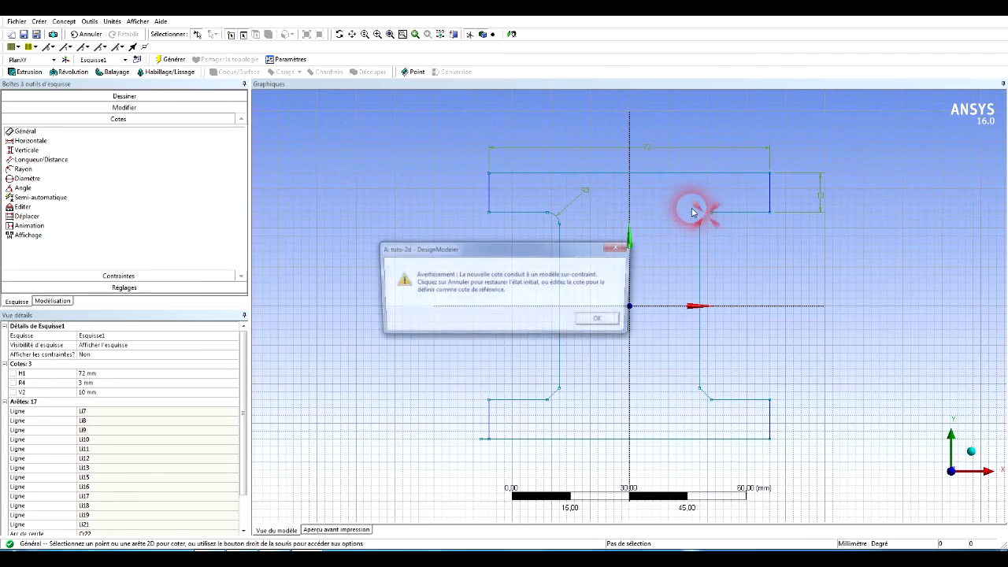
pyautogui.click(618, 246)
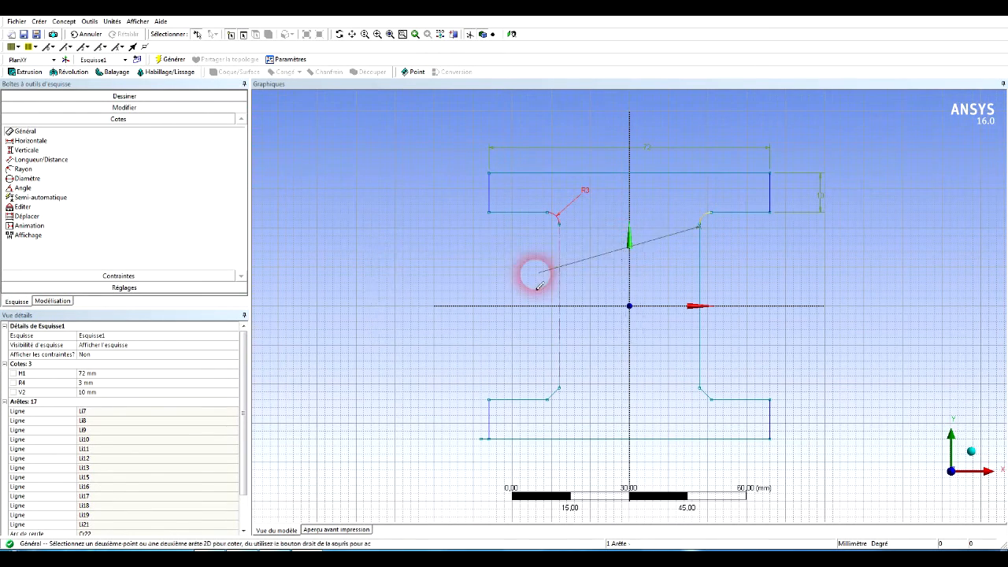
pyautogui.rightClick(623, 230)
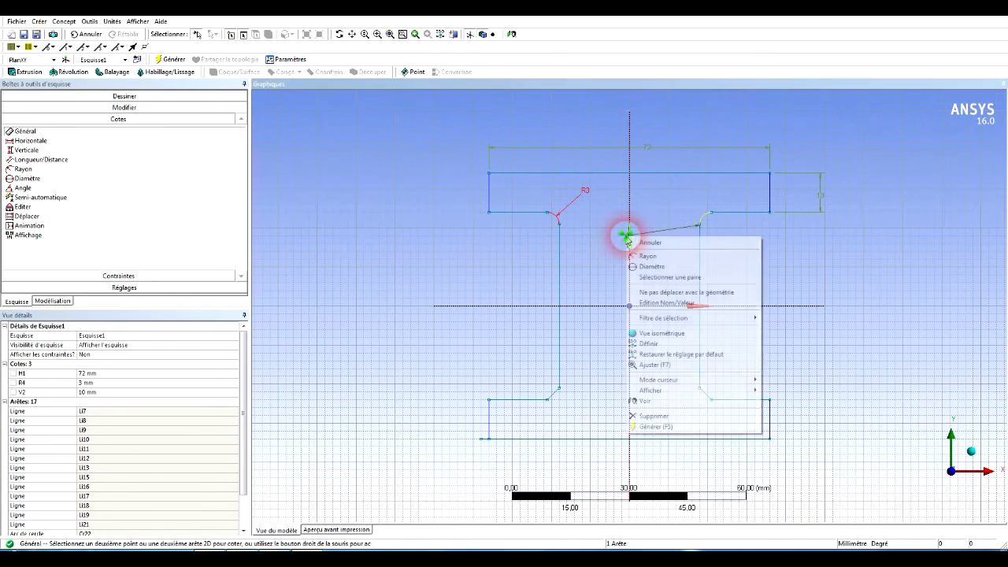
pyautogui.click(637, 238)
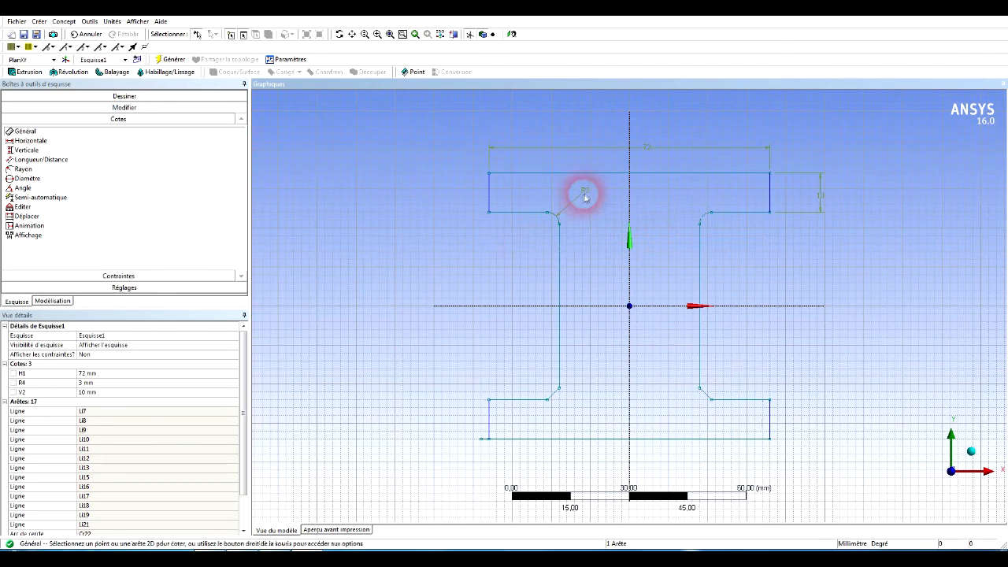
# Set the fillet radius dimension to 5 mm and the upper flange's width dimension to 80 mm.
pyautogui.click(83, 382)
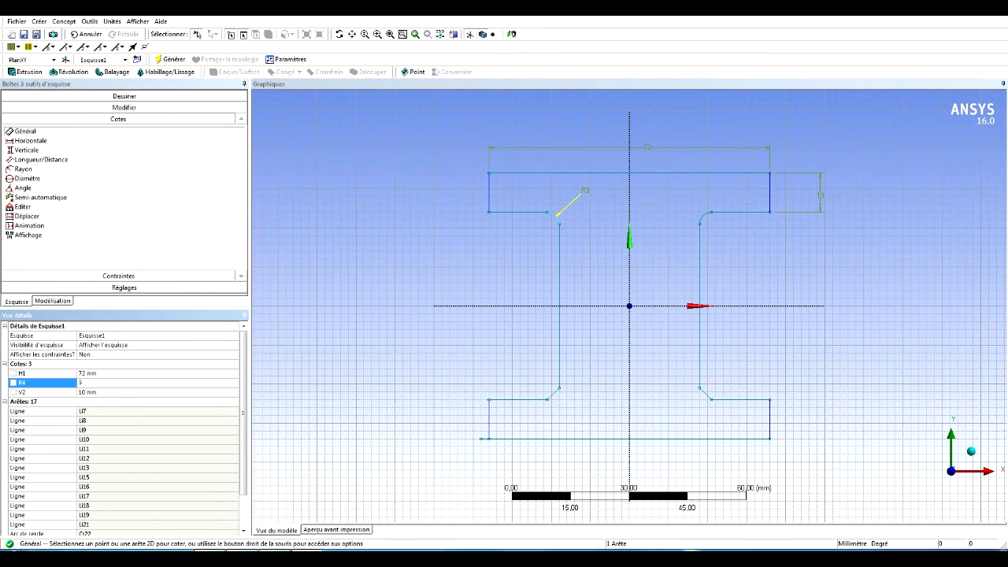
pyautogui.write('5')
pyautogui.click(89, 388)
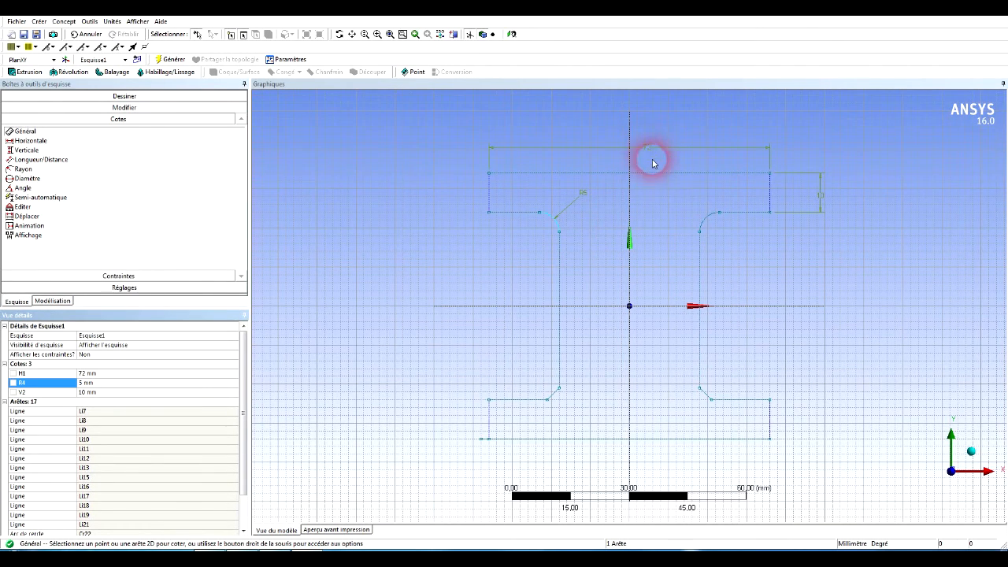
pyautogui.click(81, 374)
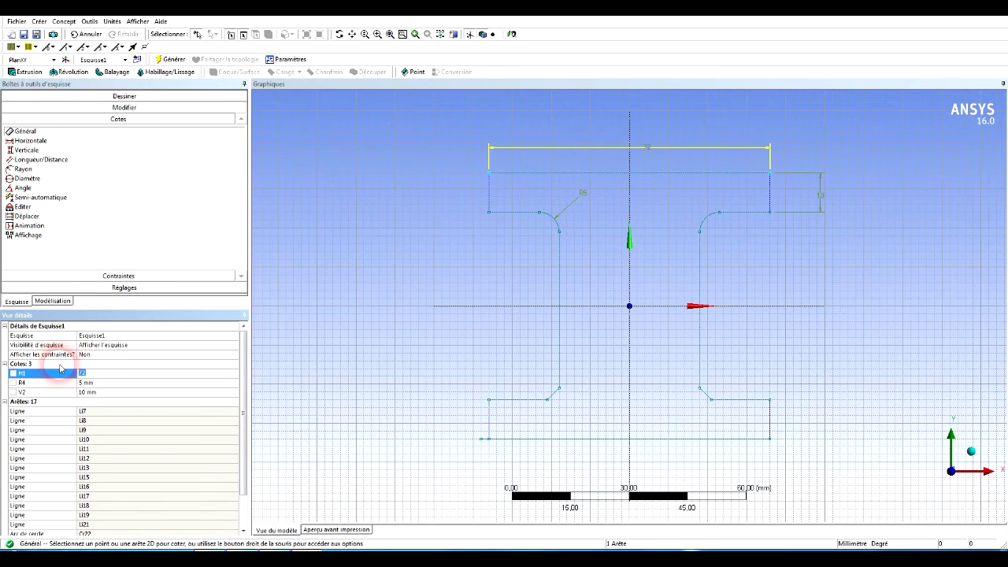
pyautogui.press('Return')
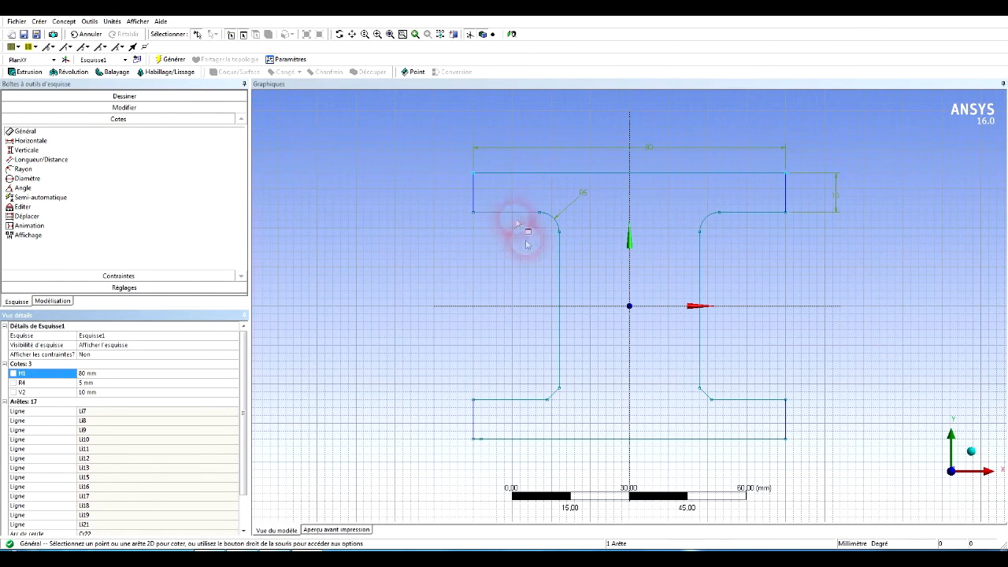
# Dimension the vertical length of the left web edge between its upper fillet and lower chamfer.
pyautogui.click(559, 270)
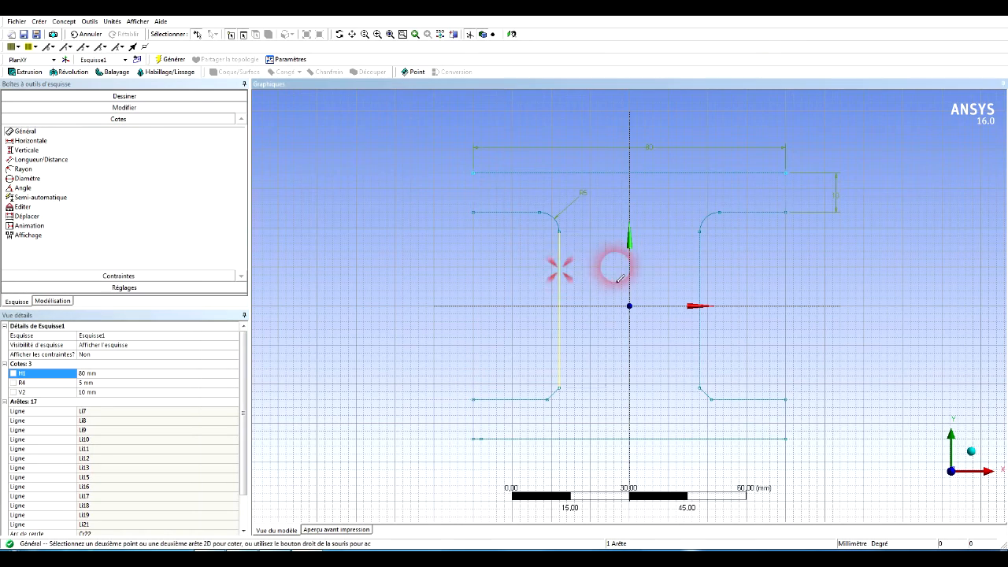
pyautogui.click(697, 266)
pyautogui.click(650, 272)
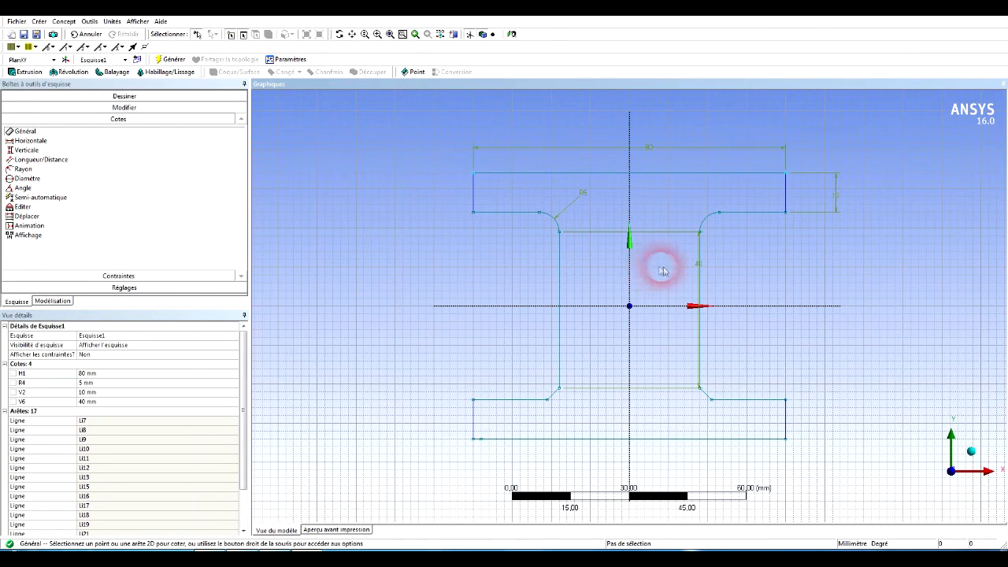
# Undo the vertical web dimension and dimension the distance between the web's left and right edges.
pyautogui.hotkey('ctrl', 'z')
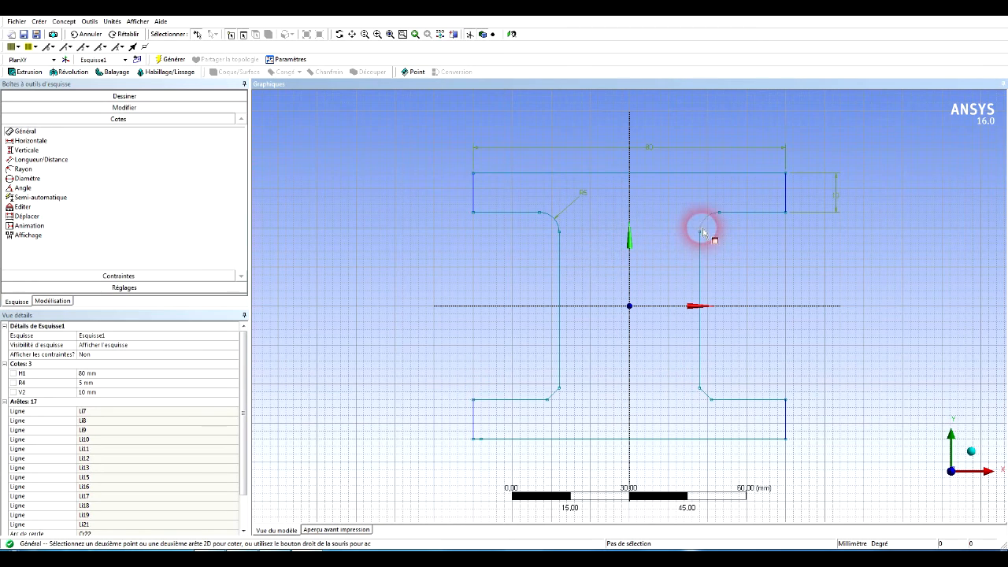
pyautogui.click(701, 233)
pyautogui.click(562, 234)
pyautogui.click(619, 281)
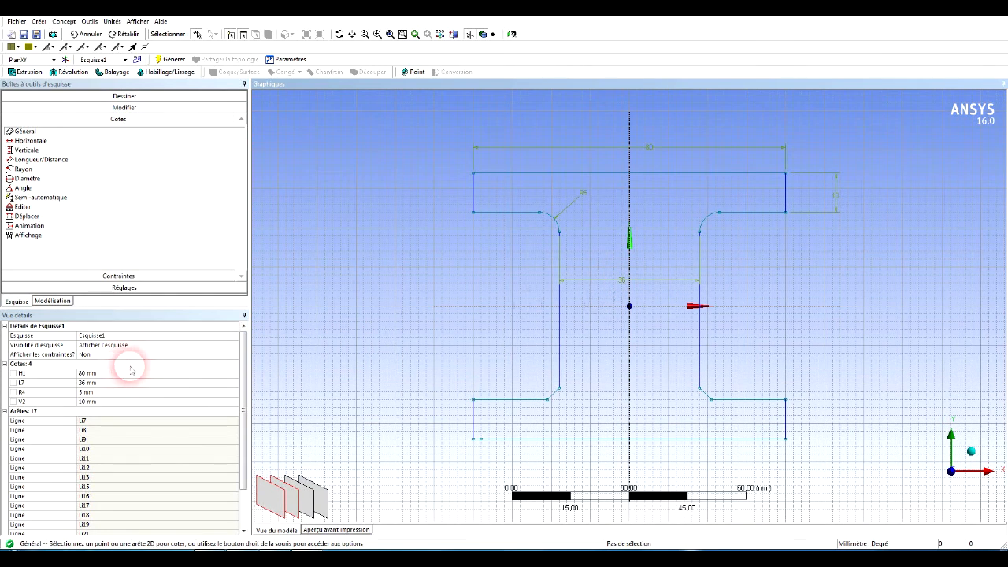
# Try a web width dimension of 20 mm and set it to 30 mm.
pyautogui.click(84, 383)
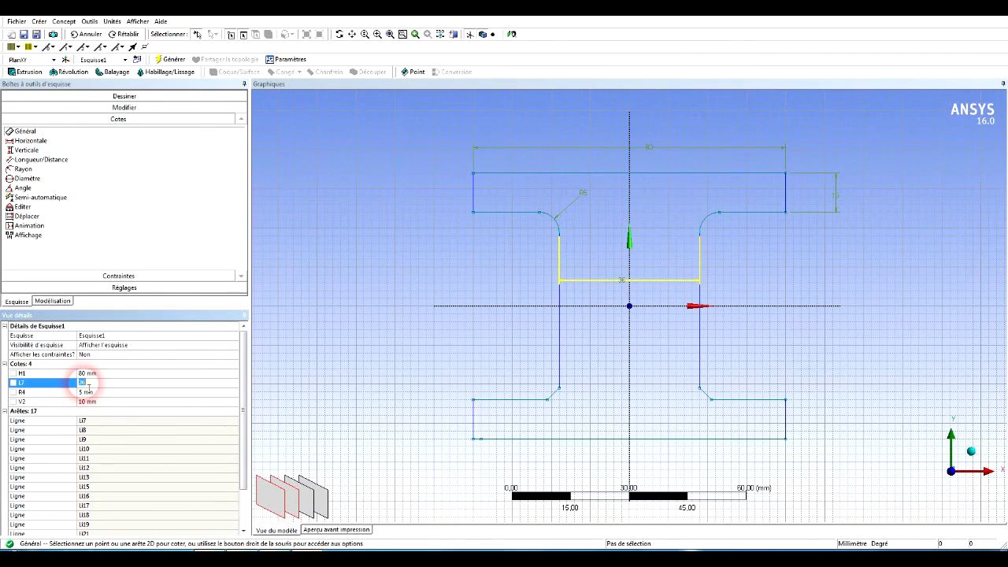
pyautogui.click(88, 383)
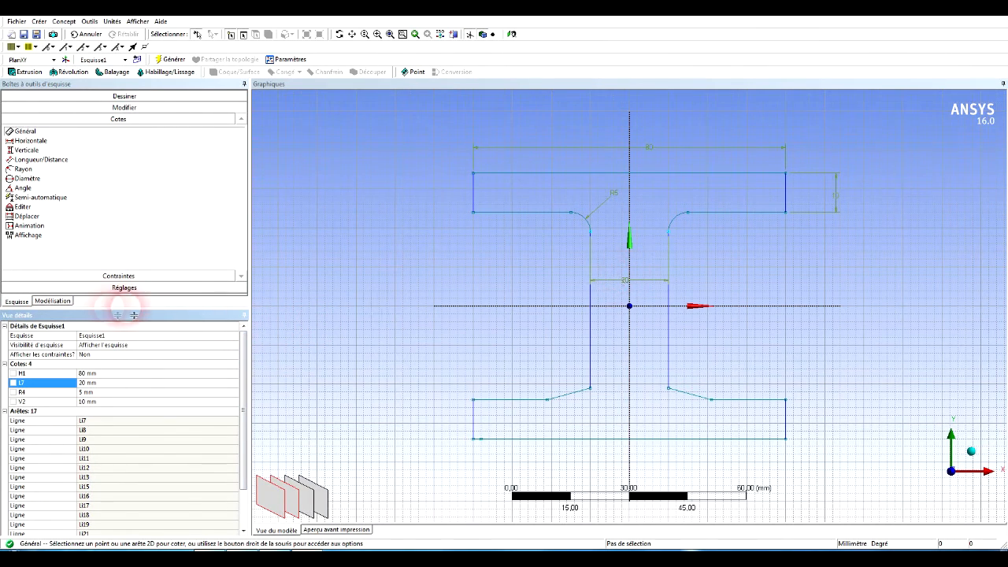
pyautogui.click(82, 382)
pyautogui.write('30')
pyautogui.press('Return')
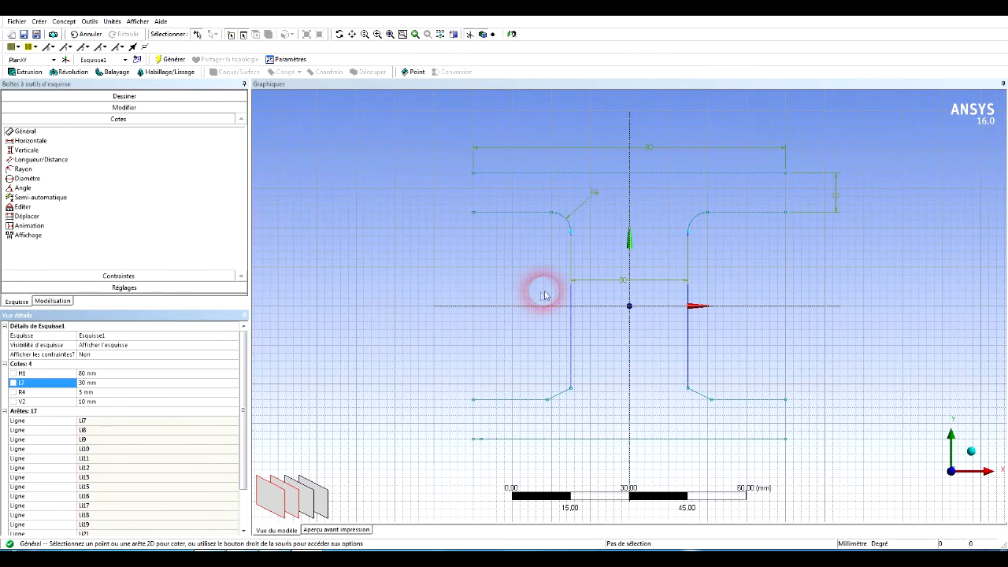
# Extrude the I-profile sketch 30 mm normal to the XY plane as an added body and generate it.
pyautogui.moveTo(540, 293)
pyautogui.mouseDown(button='middle')
pyautogui.moveTo(398, 317)
pyautogui.moveTo(444, 315)
pyautogui.mouseUp(button='middle')
pyautogui.scroll(-1, 466, 312)
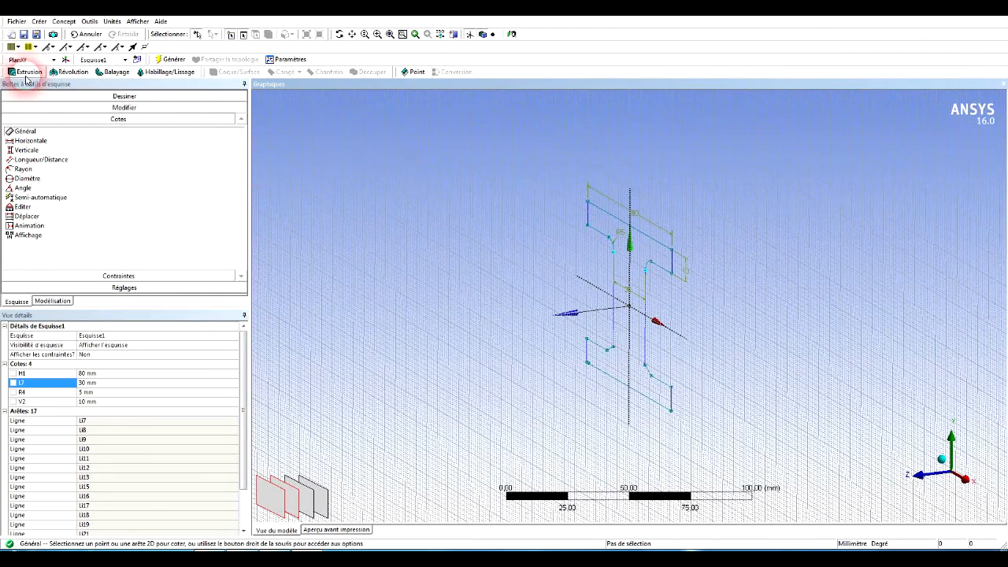
pyautogui.click(26, 73)
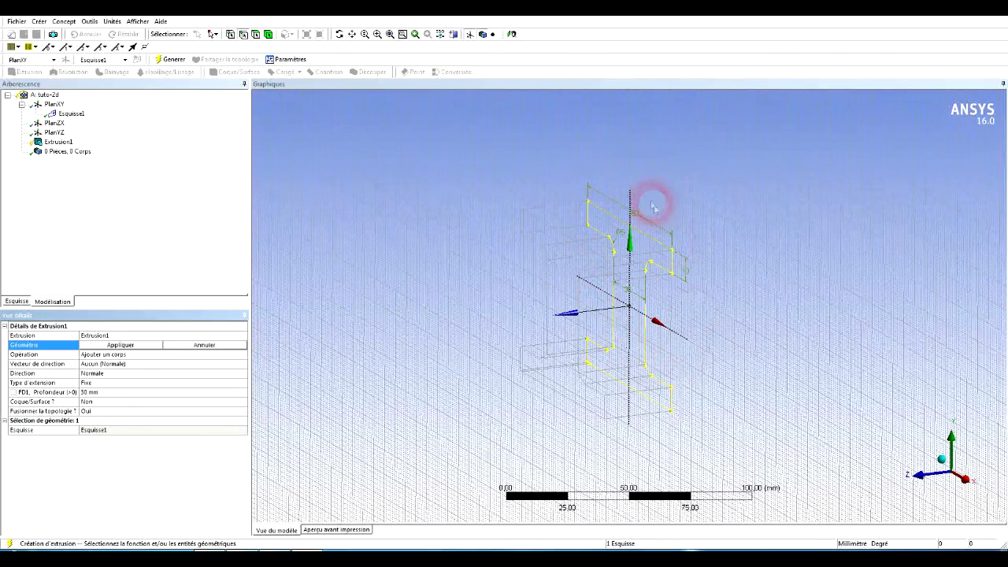
pyautogui.click(135, 345)
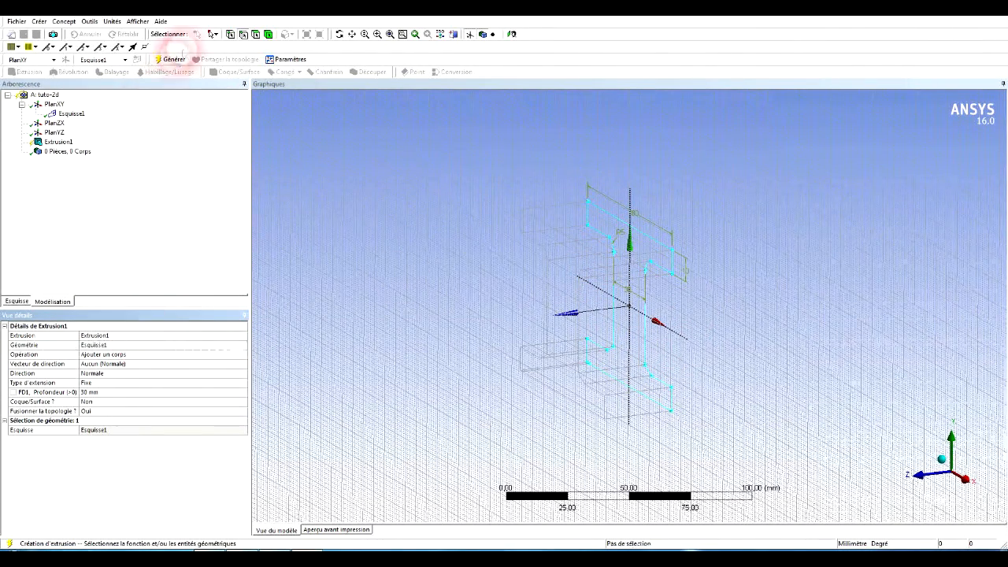
pyautogui.click(175, 61)
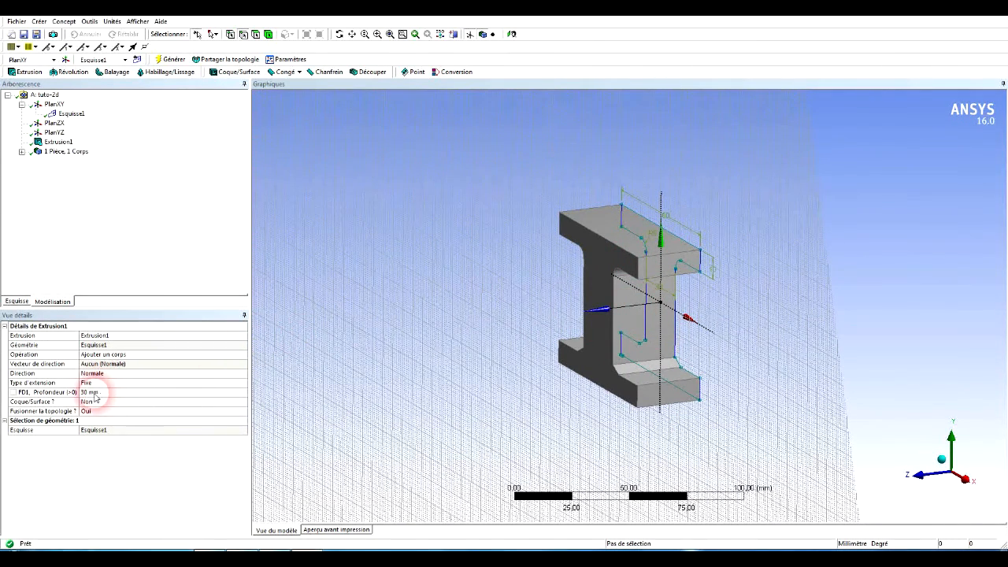
# Set the extrusion depth to 1000 mm and regenerate the I-beam.
pyautogui.click(91, 392)
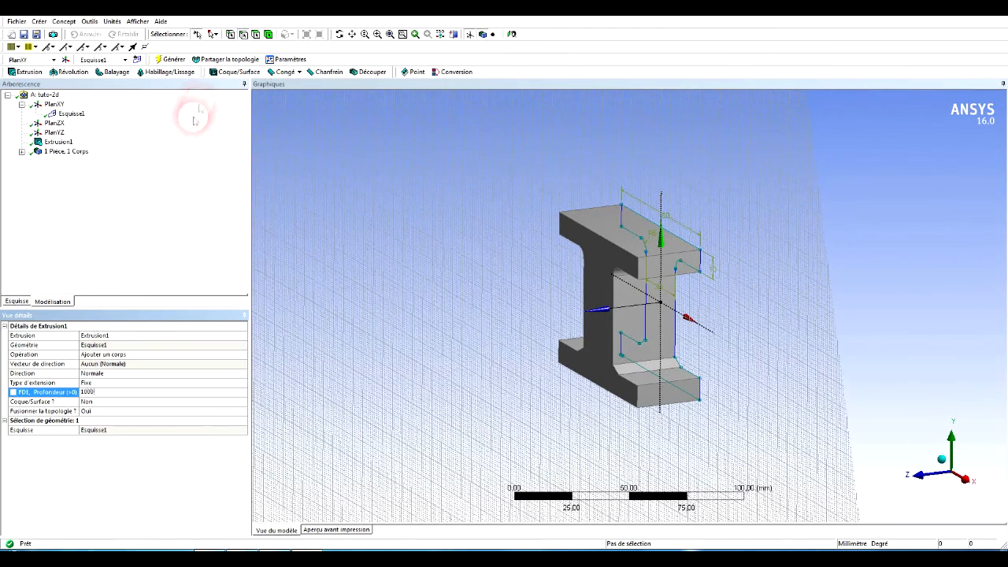
pyautogui.click(174, 59)
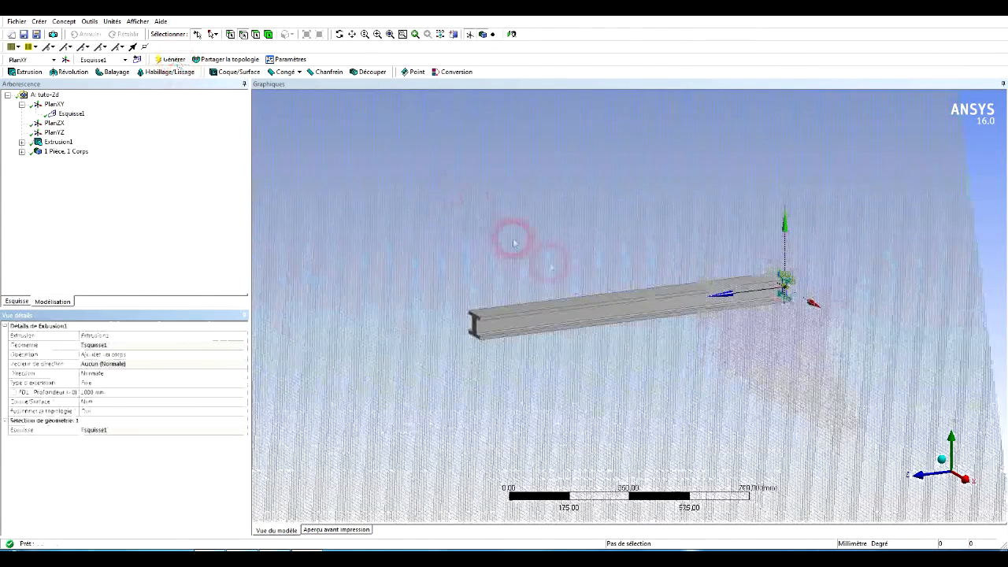
pyautogui.moveTo(513, 255); pyautogui.dragTo(546, 322, button='middle')
pyautogui.moveTo(546, 322); pyautogui.dragTo(602, 372, button='right')
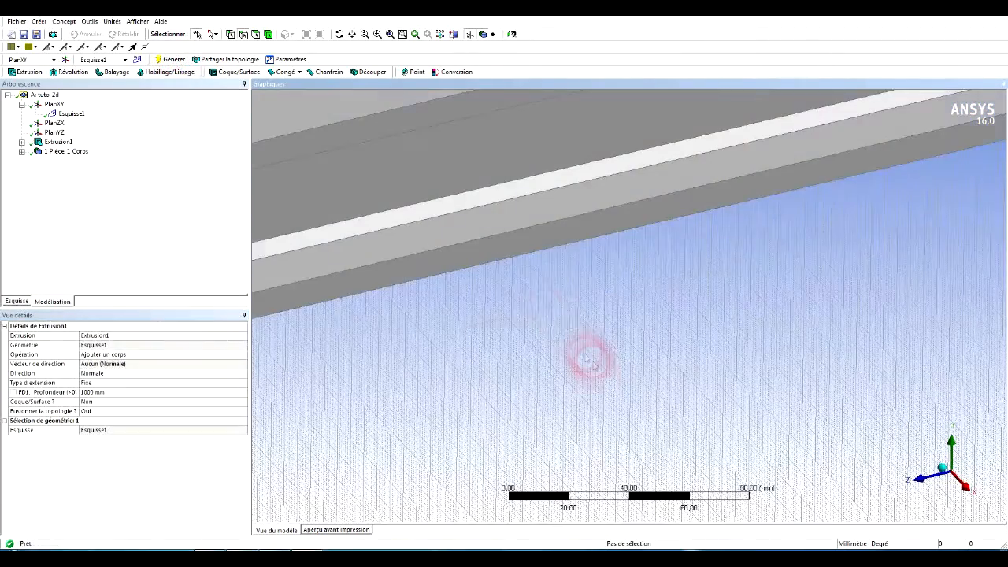
pyautogui.scroll(-10, 493, 294)
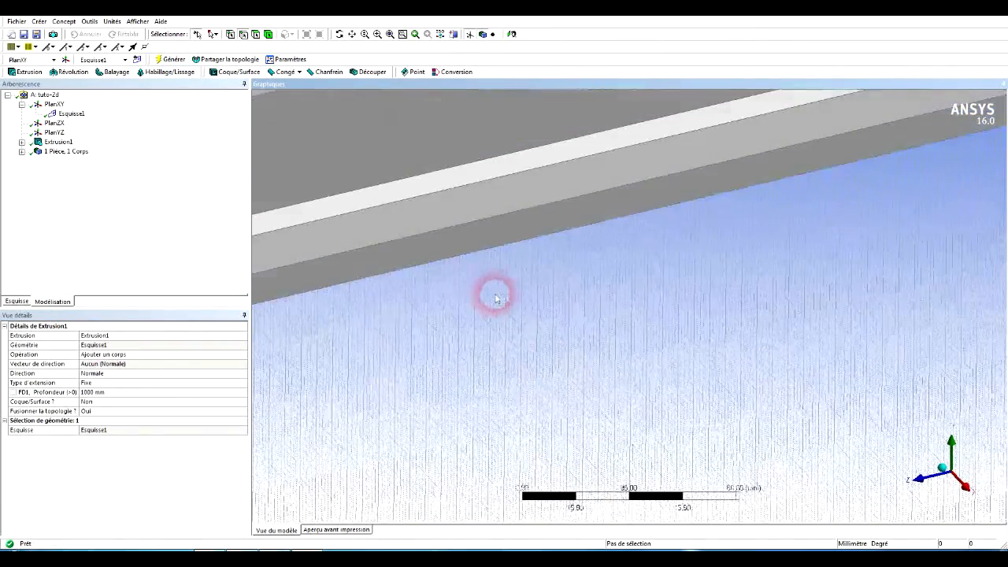
pyautogui.scroll(-5, 503, 311)
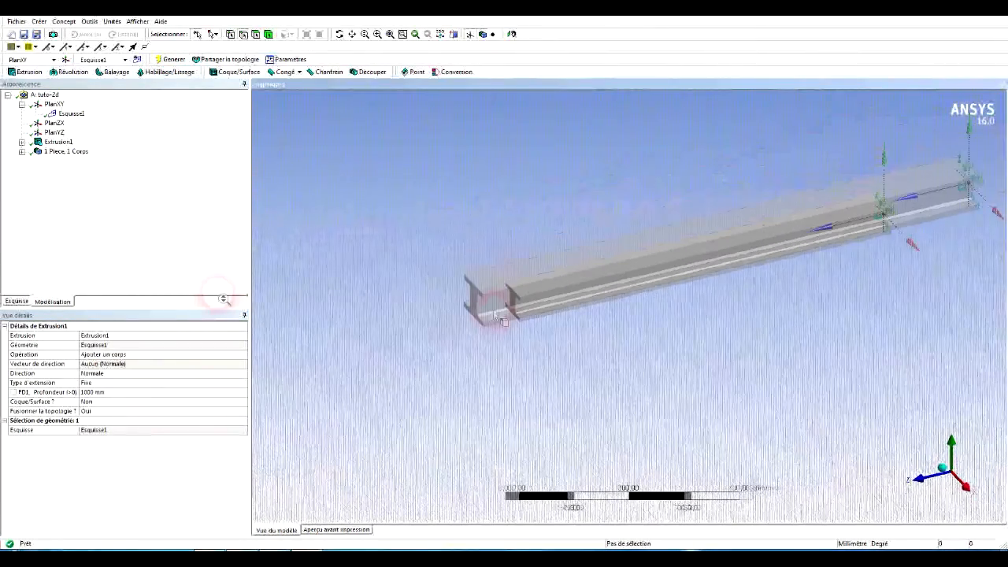
# Turn off the 2D grid display in the sketch settings.
pyautogui.click(17, 301)
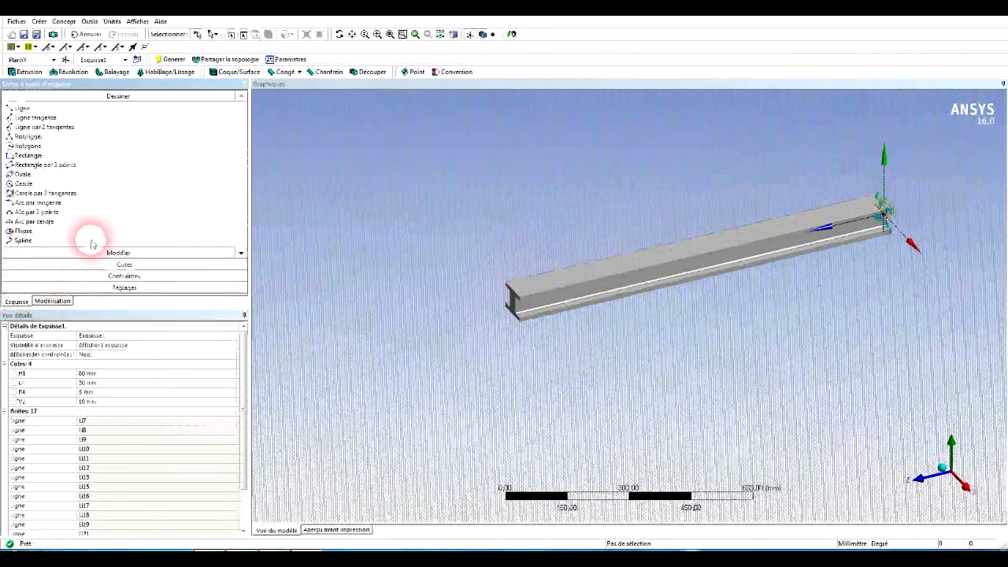
pyautogui.click(146, 289)
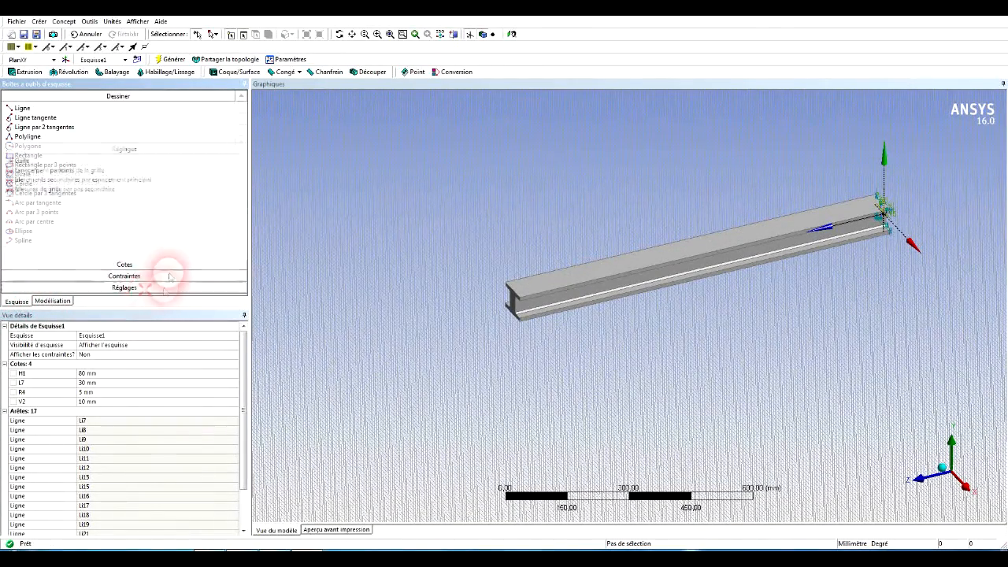
pyautogui.click(158, 157)
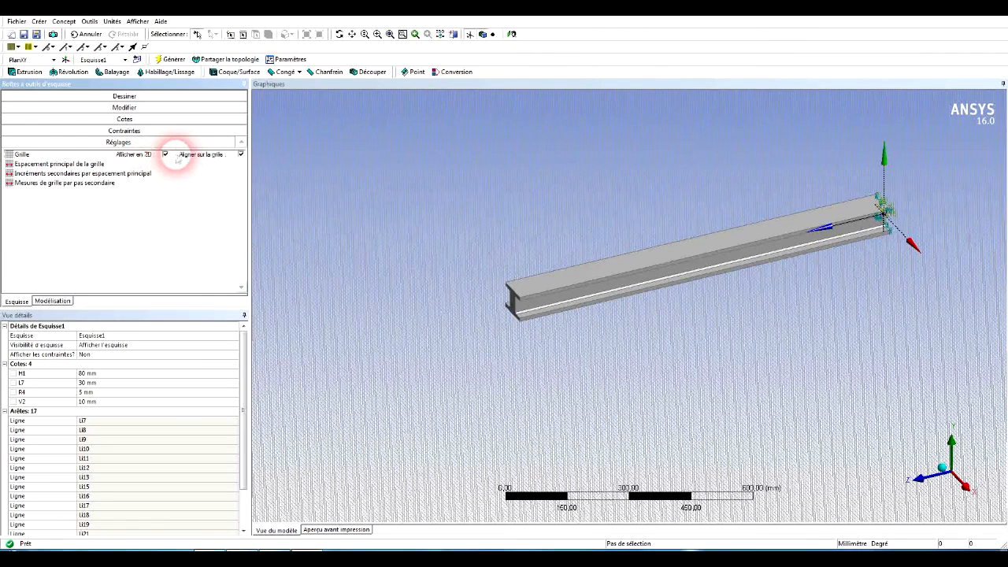
pyautogui.click(163, 155)
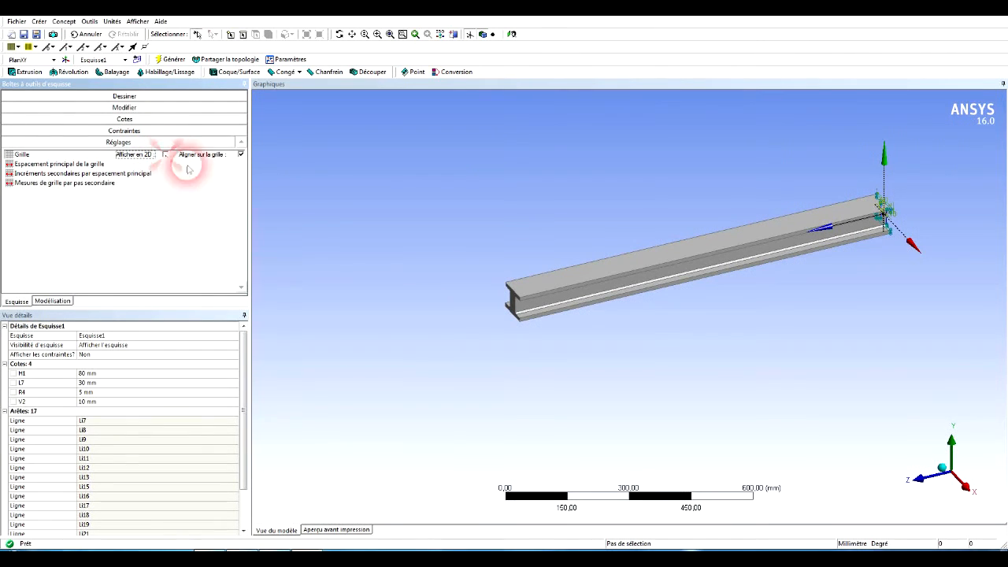
pyautogui.click(697, 348)
pyautogui.moveTo(636, 334); pyautogui.dragTo(780, 373, button='middle')
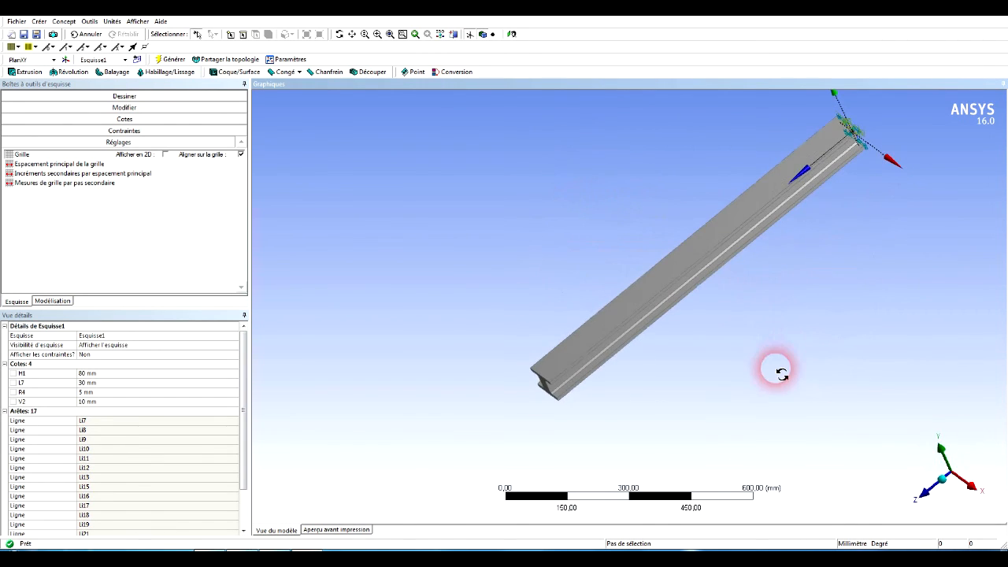
pyautogui.scroll(4, 723, 324)
pyautogui.scroll(-4, 724, 322)
pyautogui.scroll(-3, 720, 315)
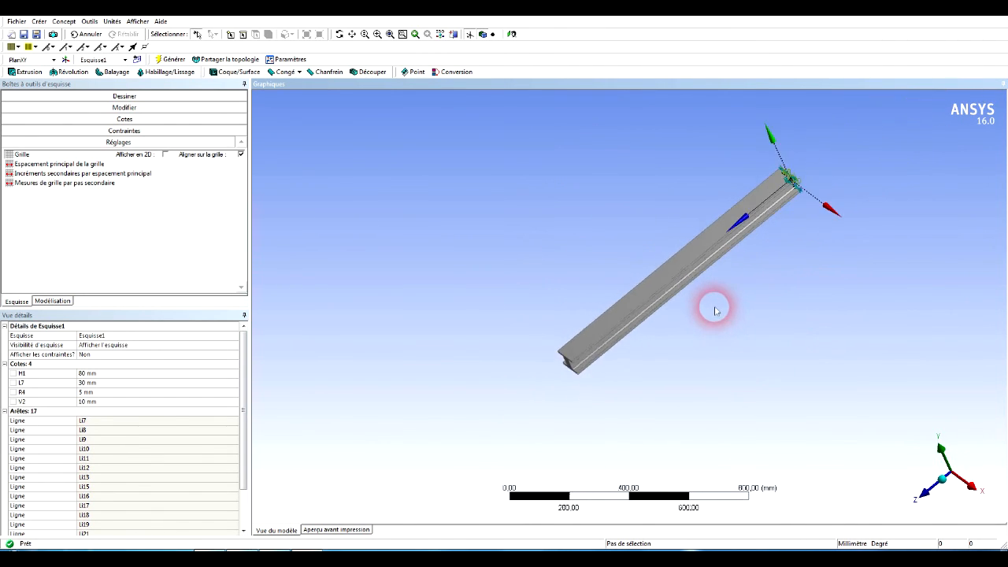
pyautogui.scroll(1, 713, 304)
pyautogui.scroll(1, 705, 287)
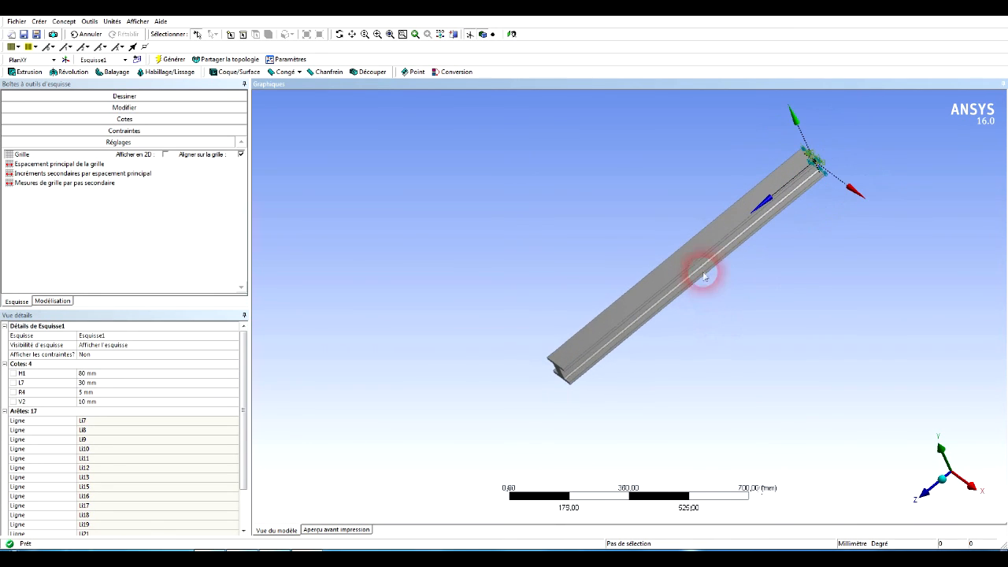